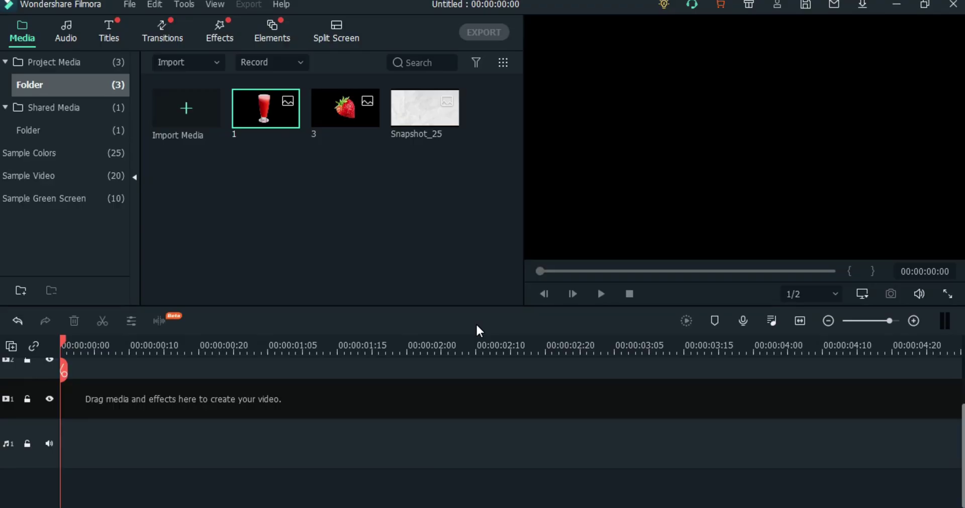
# Place the crumpled-paper Snapshot_25 image on video track 1 and crop it to fit the frame.
pyautogui.moveTo(246, 174); pyautogui.dragTo(435, 119)
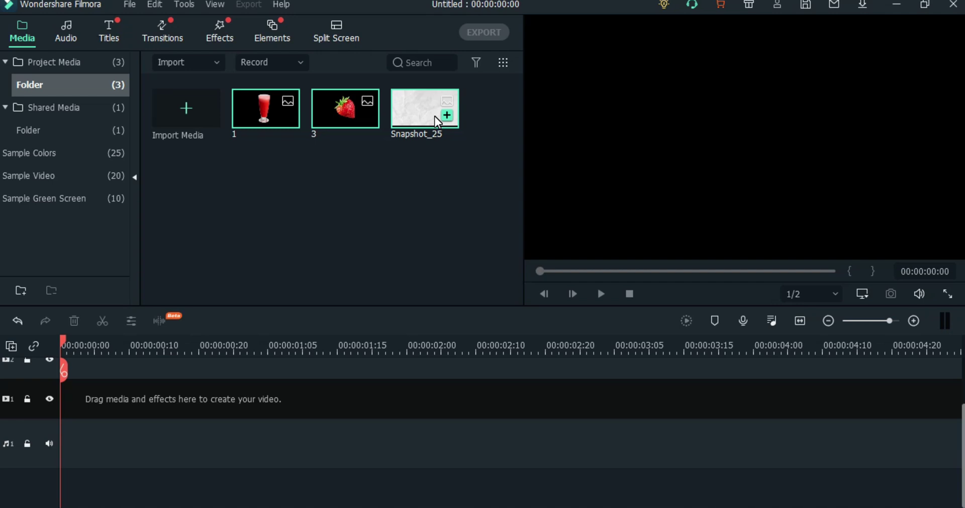
pyautogui.moveTo(407, 150); pyautogui.dragTo(240, 407)
pyautogui.rightClick(319, 391)
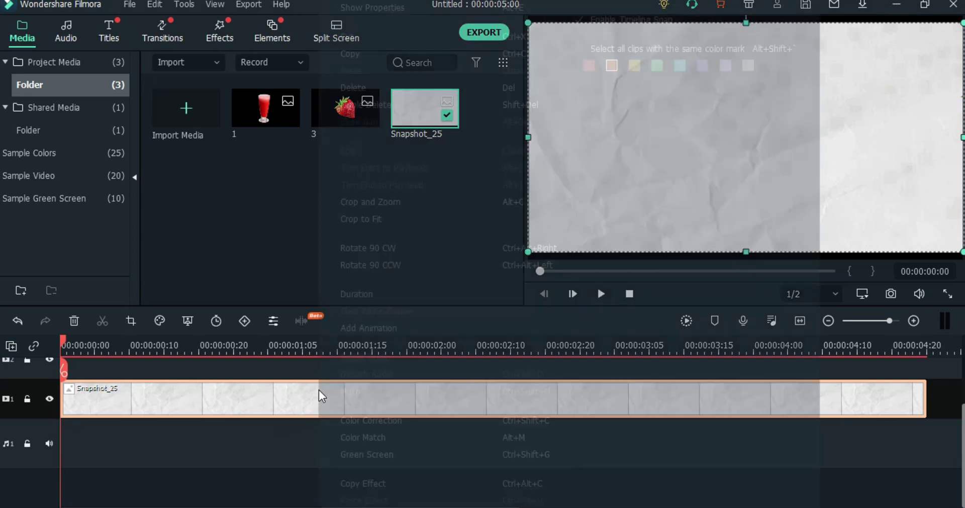
pyautogui.click(371, 219)
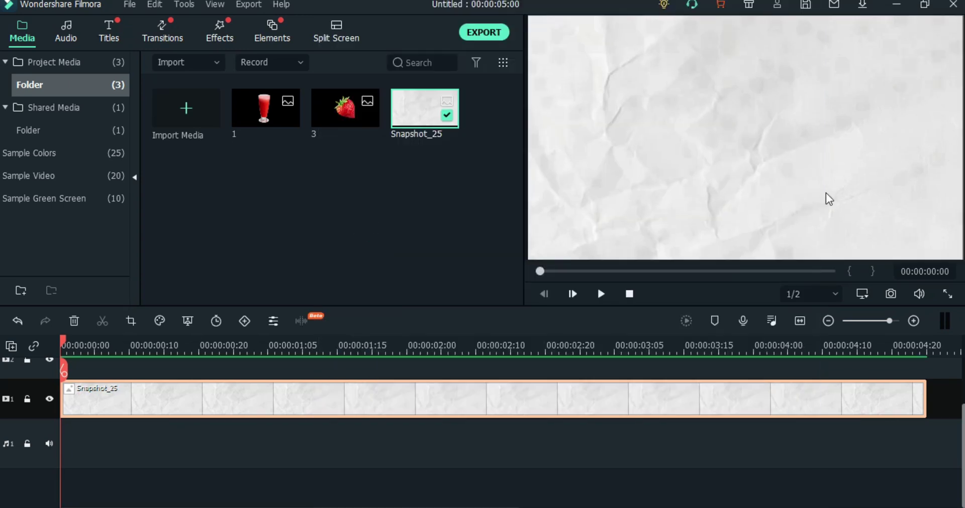
pyautogui.click(522, 201)
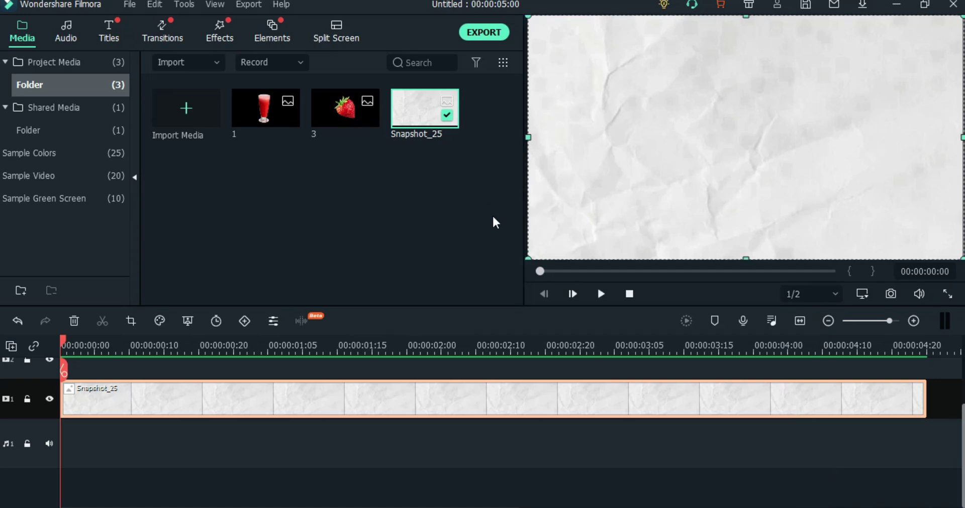
pyautogui.scroll(1, 314, 395)
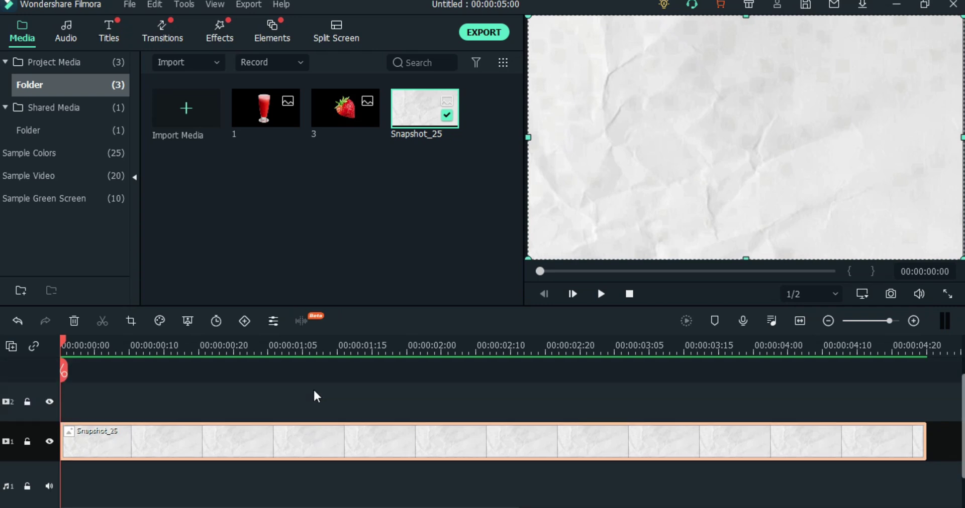
# Put the juice glass on track 2, shrink and centre it, then keyframe it off-frame left.
pyautogui.moveTo(248, 121); pyautogui.dragTo(132, 377)
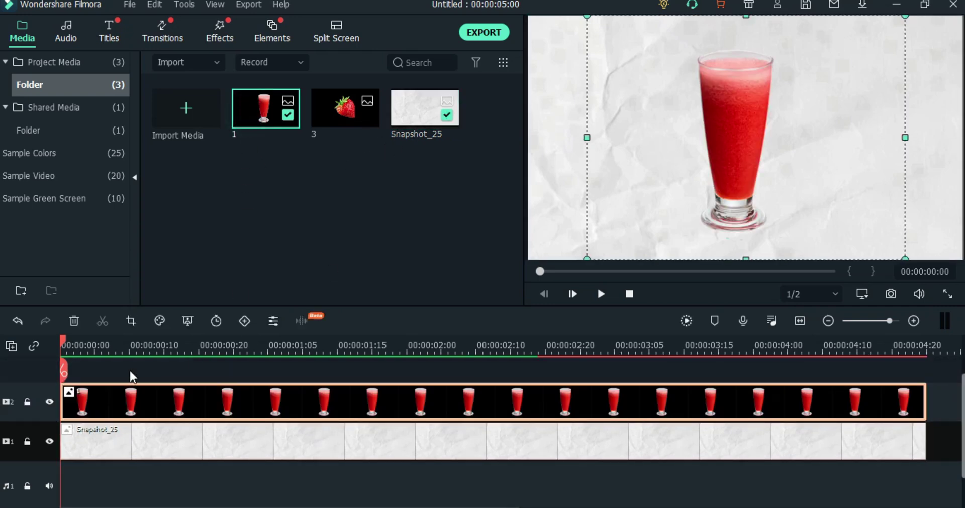
pyautogui.moveTo(905, 258); pyautogui.dragTo(740, 134)
pyautogui.moveTo(649, 62); pyautogui.dragTo(634, 151)
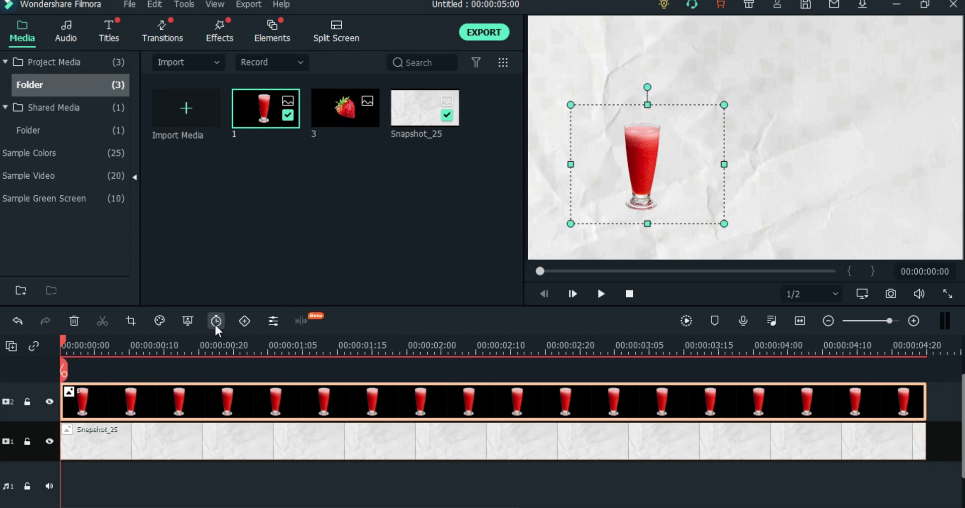
pyautogui.click(249, 324)
pyautogui.moveTo(648, 161); pyautogui.dragTo(508, 153)
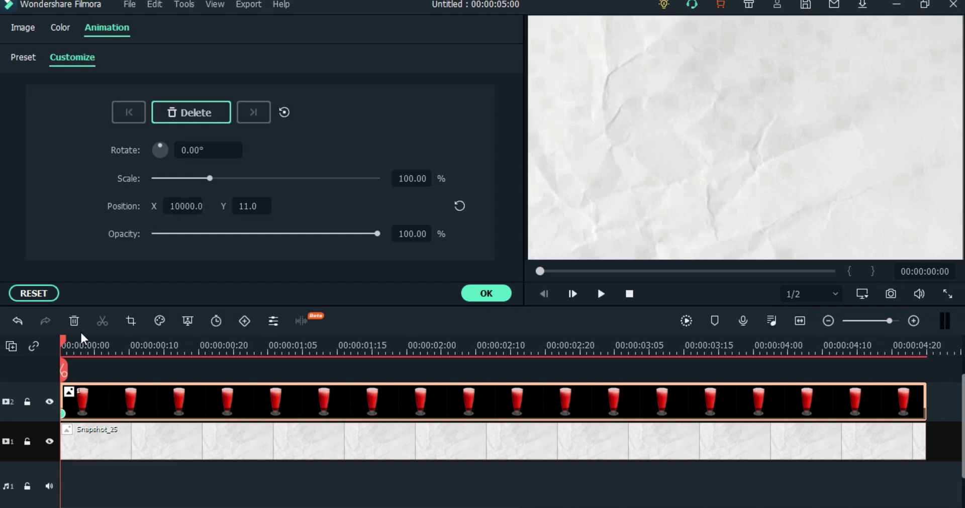
# Add a glass keyframe at 00:00:00:04 with the glass pushed off-frame left, and preview it.
pyautogui.moveTo(63, 347); pyautogui.dragTo(87, 347)
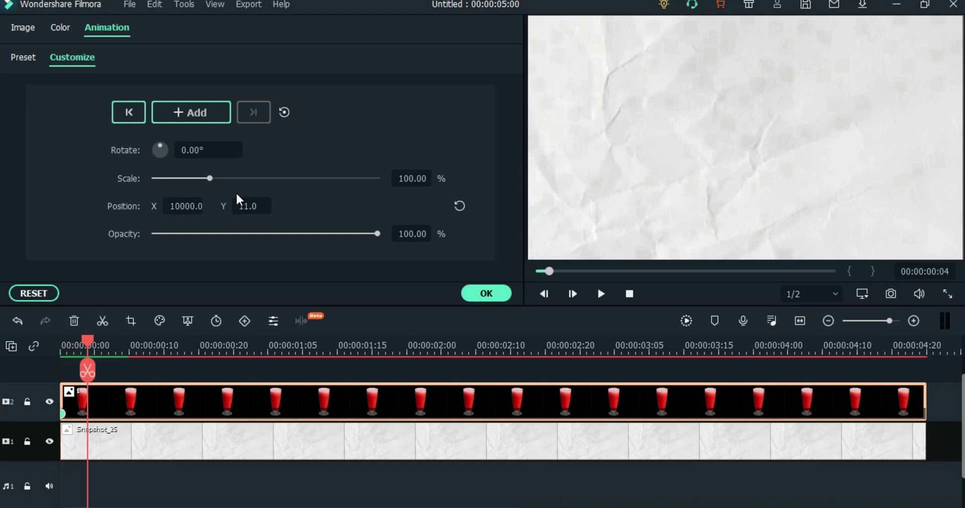
pyautogui.click(181, 206)
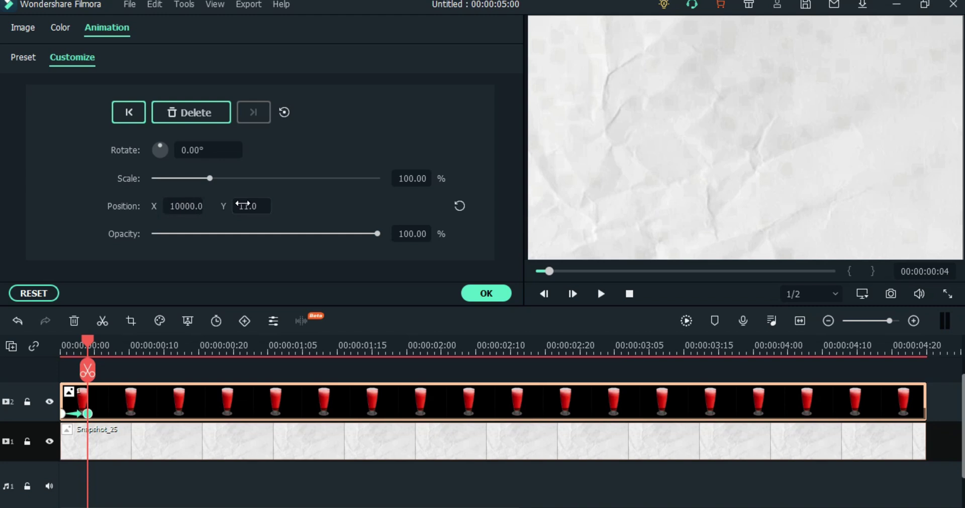
pyautogui.click(248, 206)
pyautogui.write('34')
pyautogui.click(458, 206)
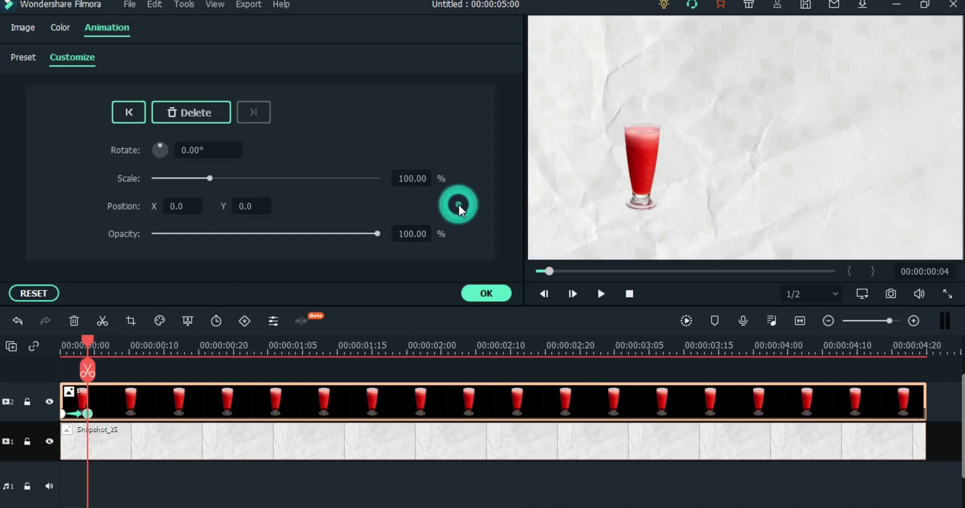
pyautogui.moveTo(648, 163); pyautogui.dragTo(495, 157)
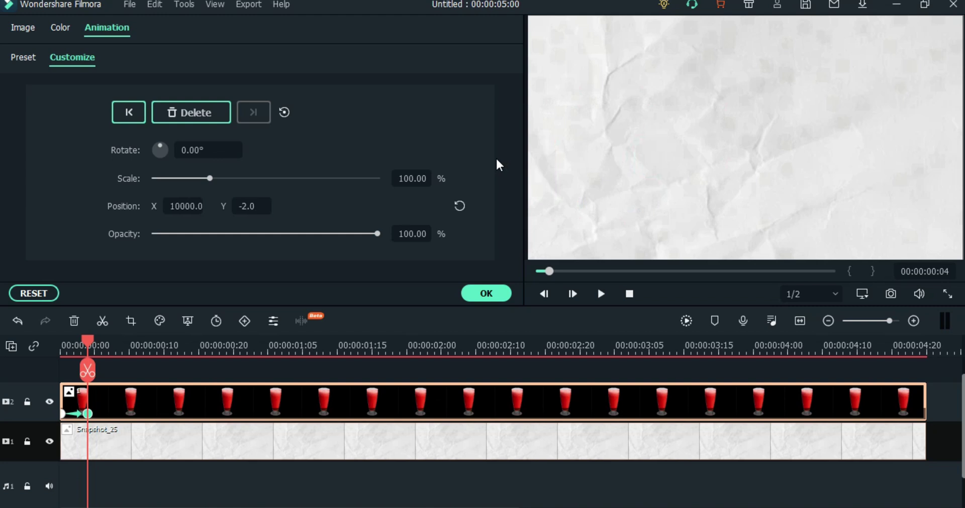
pyautogui.press('space')
pyautogui.click(629, 294)
# Move that keyframe later and shift the glass to the left frame edge (X -129, Y -1).
pyautogui.moveTo(353, 341); pyautogui.dragTo(88, 343)
pyautogui.click(461, 206)
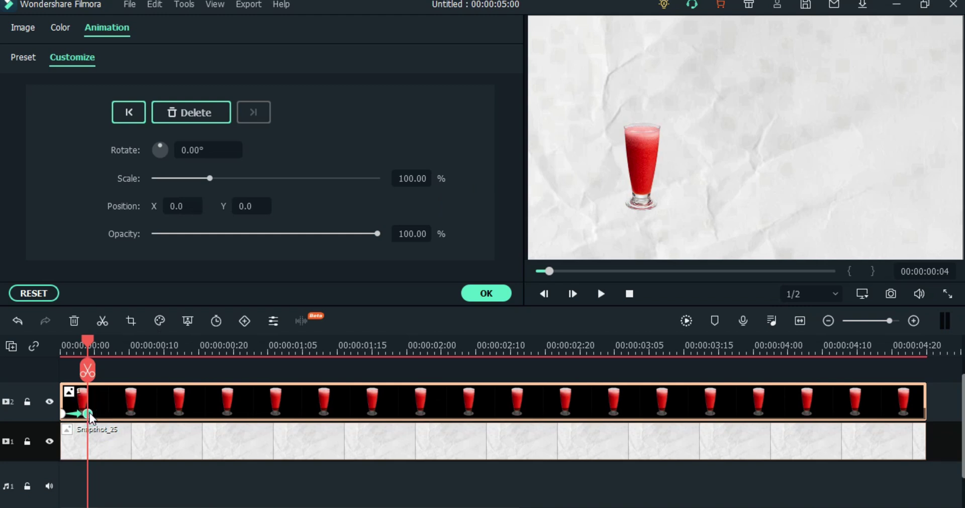
pyautogui.click(63, 414)
pyautogui.click(95, 349)
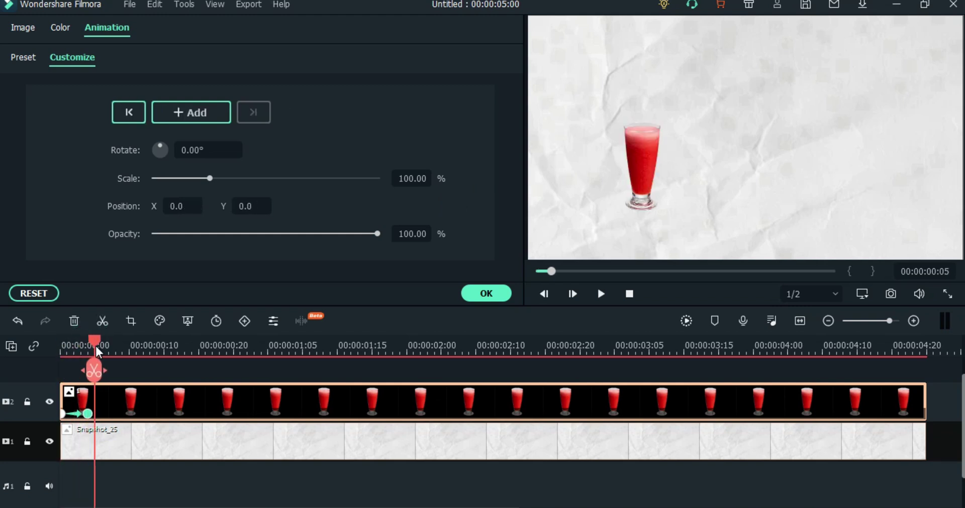
pyautogui.moveTo(88, 413); pyautogui.dragTo(110, 420)
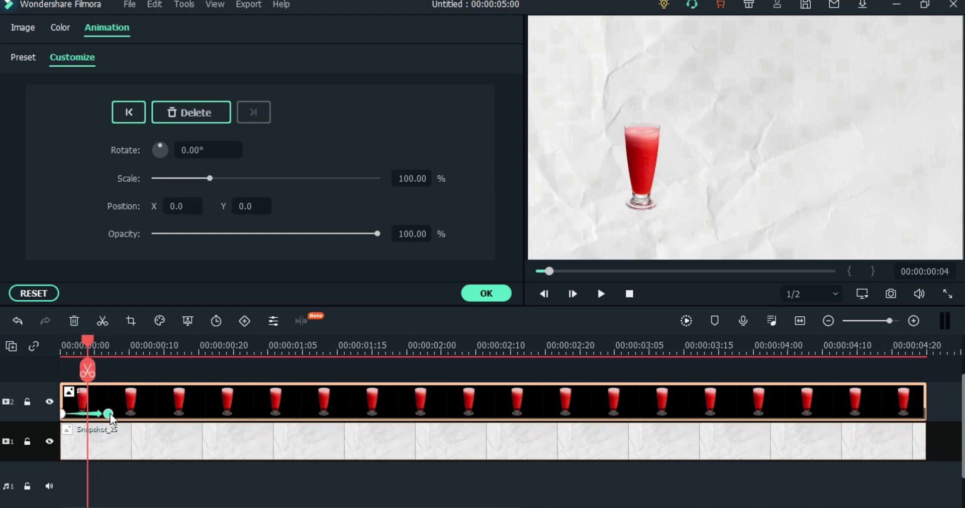
pyautogui.click(108, 414)
pyautogui.moveTo(634, 167); pyautogui.dragTo(541, 170)
pyautogui.moveTo(107, 346); pyautogui.dragTo(136, 346)
# Add glass keyframes at 00:00:00:11 and 00:00:00:16, nudging it right and discarding a tilted one.
pyautogui.click(200, 112)
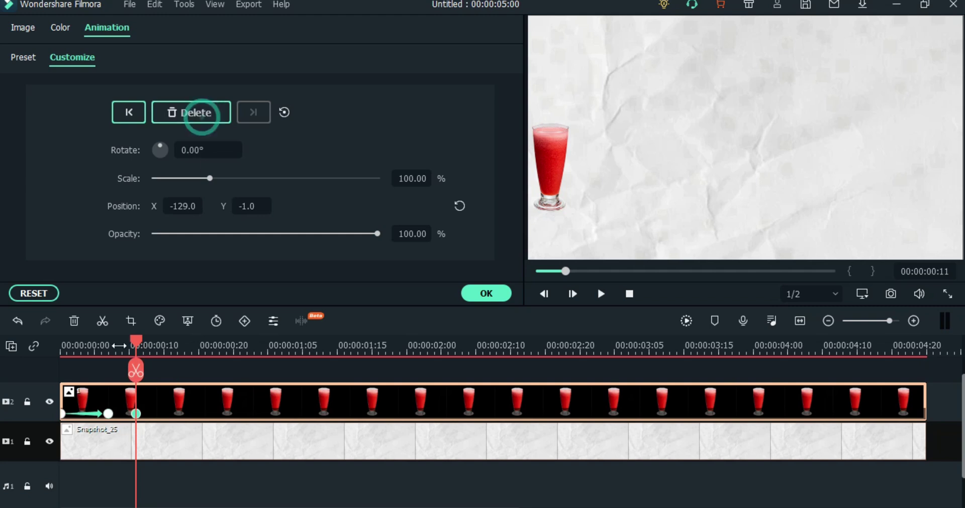
pyautogui.press('Right')
pyautogui.moveTo(552, 213); pyautogui.dragTo(582, 212)
pyautogui.moveTo(145, 344); pyautogui.dragTo(175, 341)
pyautogui.click(200, 112)
pyautogui.click(594, 168)
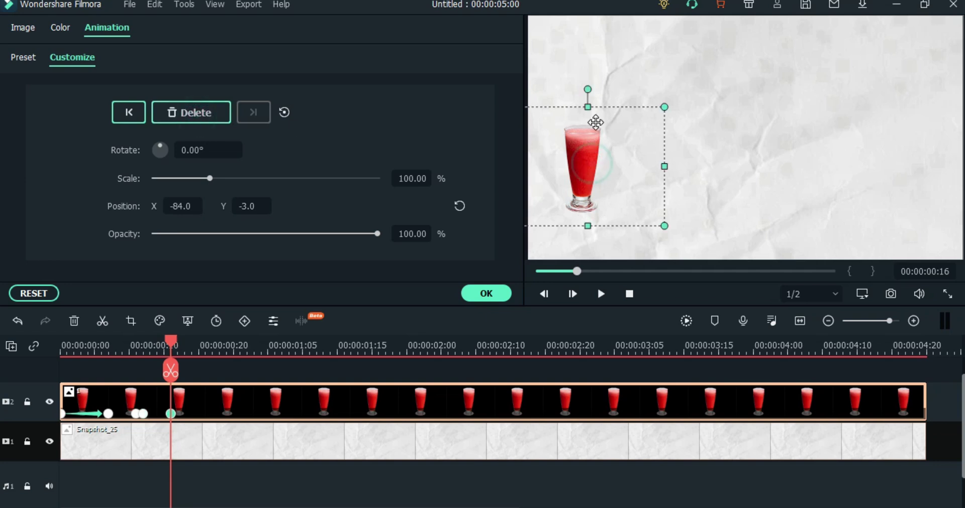
pyautogui.moveTo(586, 86); pyautogui.dragTo(574, 87)
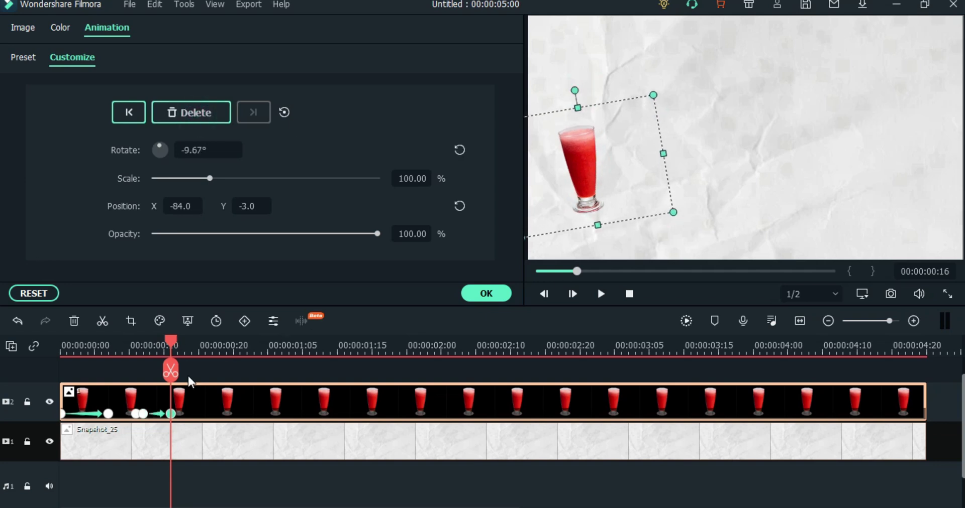
pyautogui.click(202, 116)
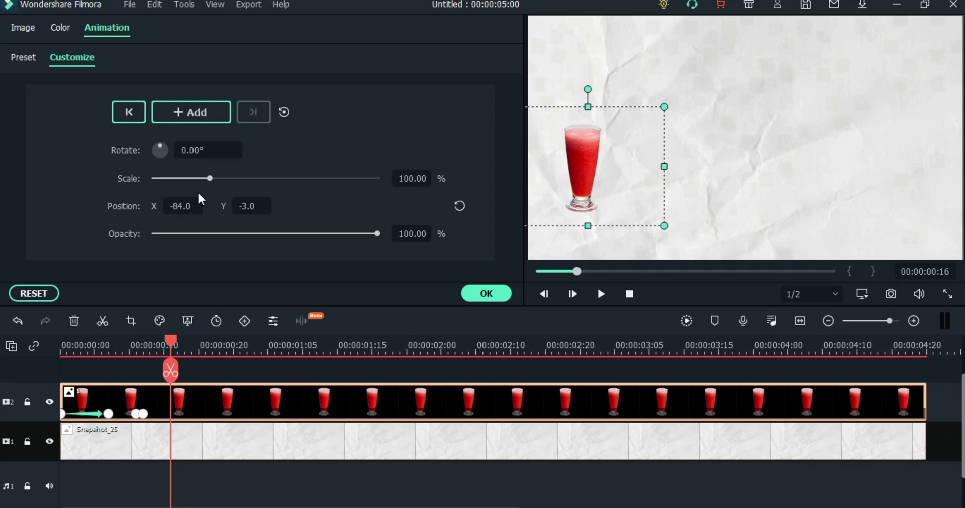
# Keyframe the glass from 00:00:00:17 to 00:00:00:21, tilting it about nine degrees, then the other way.
pyautogui.click(164, 342)
pyautogui.click(200, 112)
pyautogui.click(586, 165)
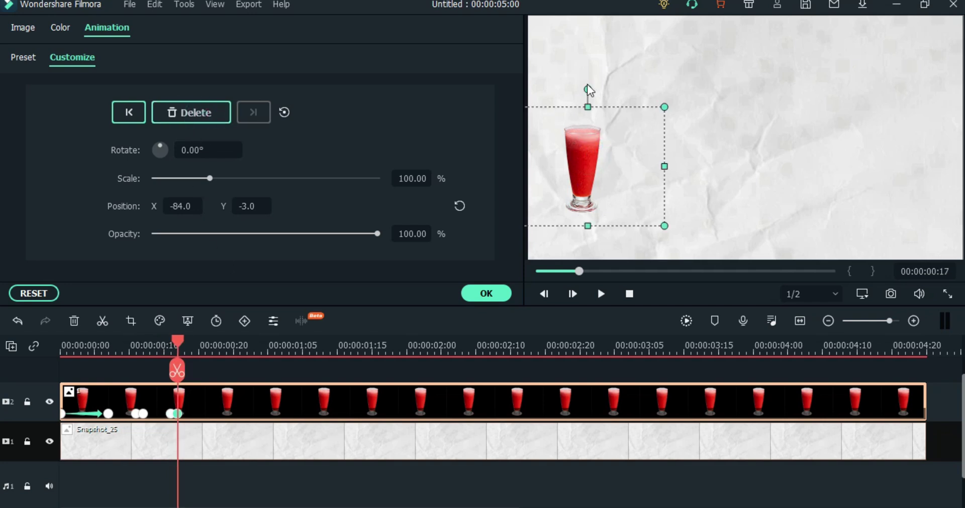
pyautogui.moveTo(586, 86); pyautogui.dragTo(577, 88)
pyautogui.moveTo(179, 345); pyautogui.dragTo(199, 346)
pyautogui.click(196, 114)
pyautogui.press('Right')
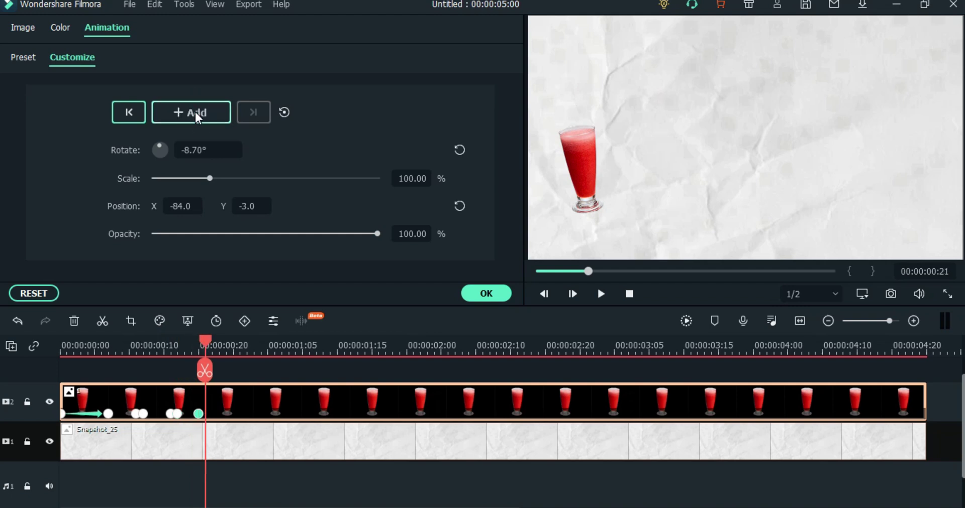
pyautogui.click(196, 113)
pyautogui.moveTo(585, 186); pyautogui.dragTo(591, 185)
pyautogui.moveTo(582, 89); pyautogui.dragTo(606, 89)
pyautogui.moveTo(592, 151); pyautogui.dragTo(625, 157)
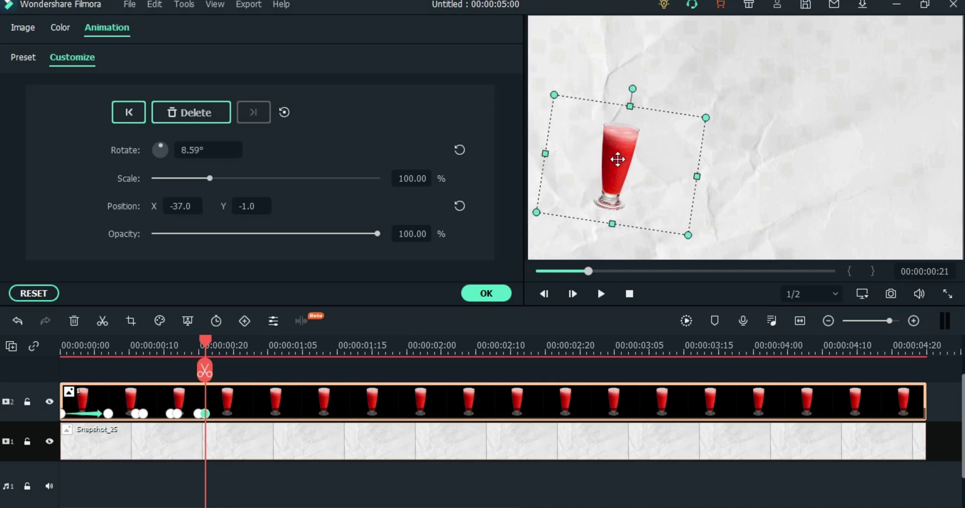
# Keyframe the glass at 00:00:00:24 and 00:00:01:01, turning it upright and moving it centre-frame.
pyautogui.moveTo(206, 343); pyautogui.dragTo(233, 347)
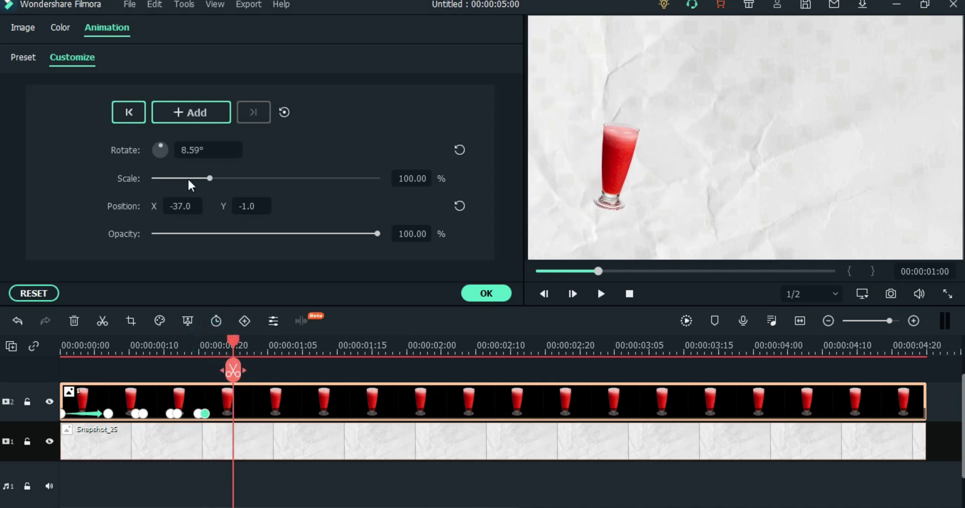
pyautogui.click(203, 125)
pyautogui.press('Right')
pyautogui.click(204, 122)
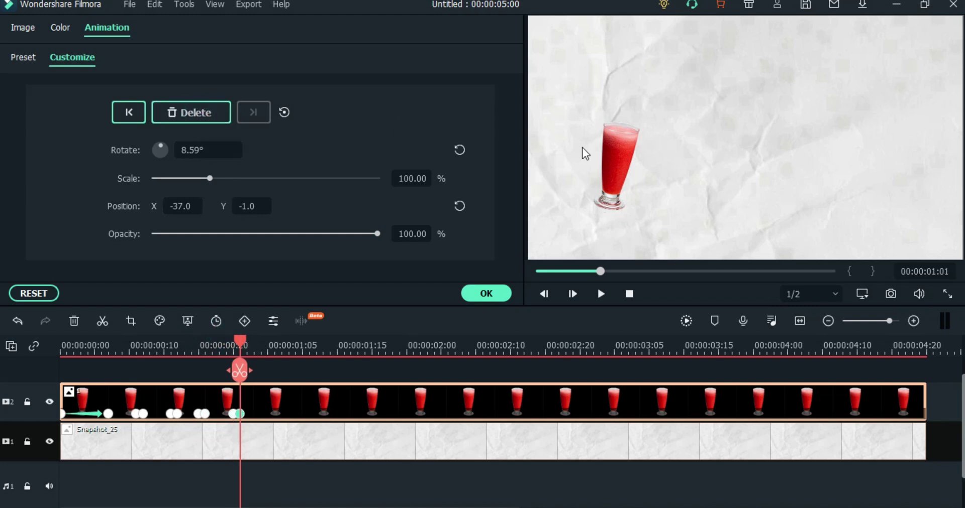
pyautogui.click(615, 165)
pyautogui.moveTo(632, 89); pyautogui.dragTo(621, 86)
pyautogui.moveTo(628, 169); pyautogui.dragTo(655, 169)
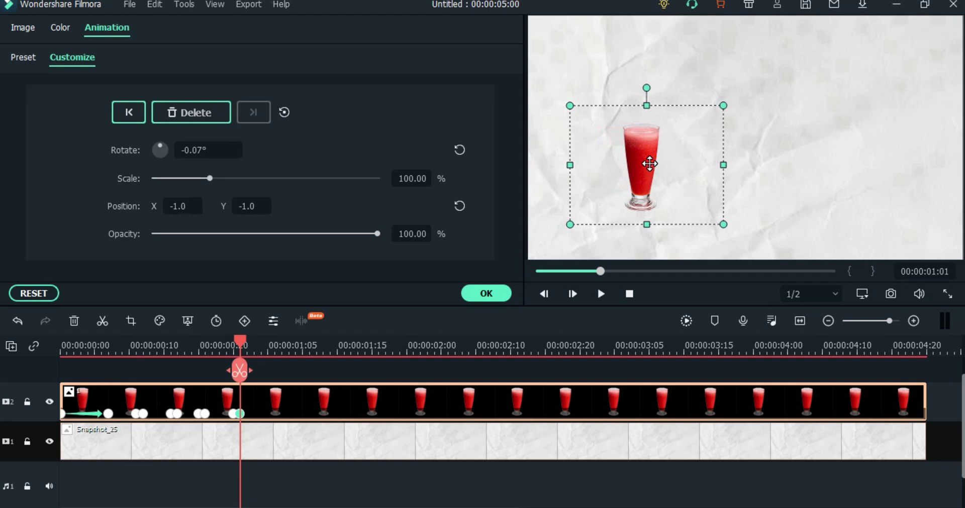
# Keyframe the glass at 00:00:01:06 scaled to 95.35%, shifted right, and play the animation.
pyautogui.moveTo(240, 371); pyautogui.dragTo(290, 352)
pyautogui.click(188, 116)
pyautogui.click(192, 112)
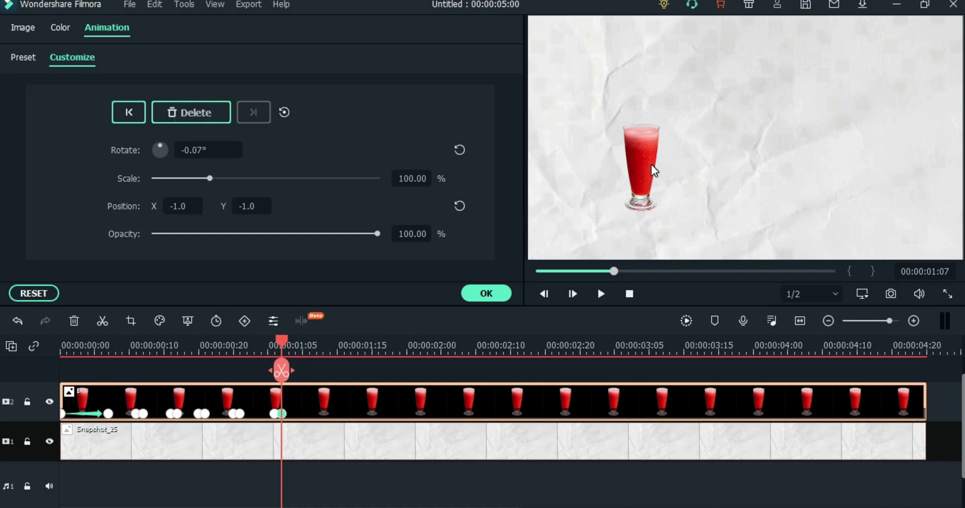
pyautogui.moveTo(721, 104); pyautogui.dragTo(716, 114)
pyautogui.moveTo(650, 164); pyautogui.dragTo(676, 164)
pyautogui.click(632, 293)
pyautogui.click(601, 294)
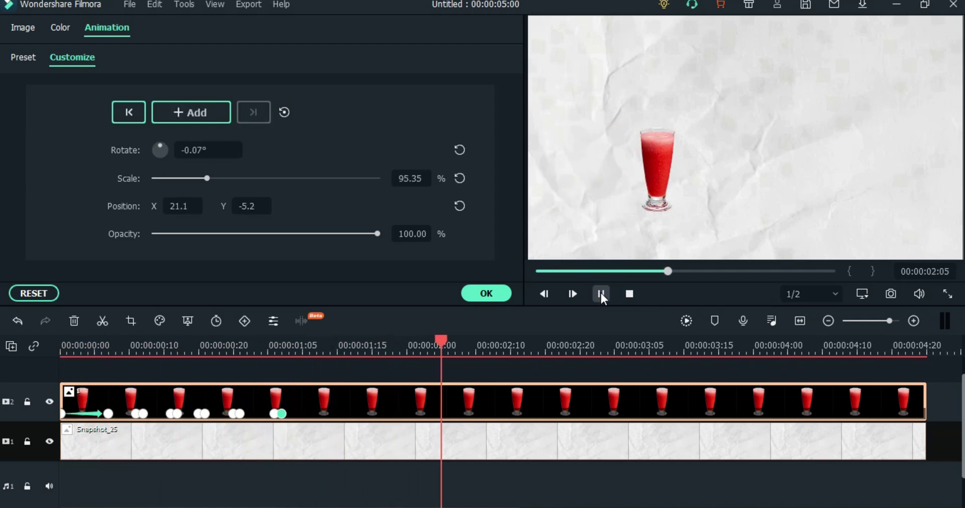
pyautogui.click(625, 294)
pyautogui.click(604, 296)
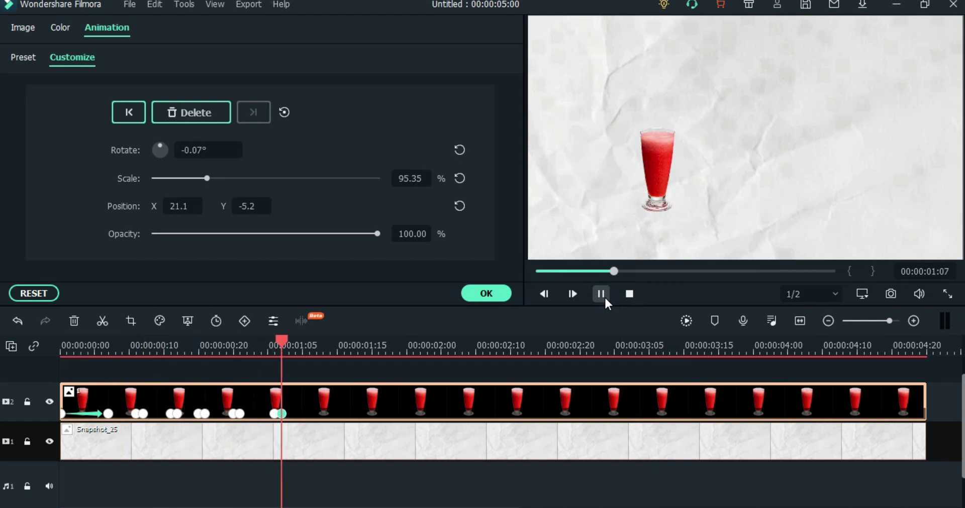
pyautogui.click(630, 295)
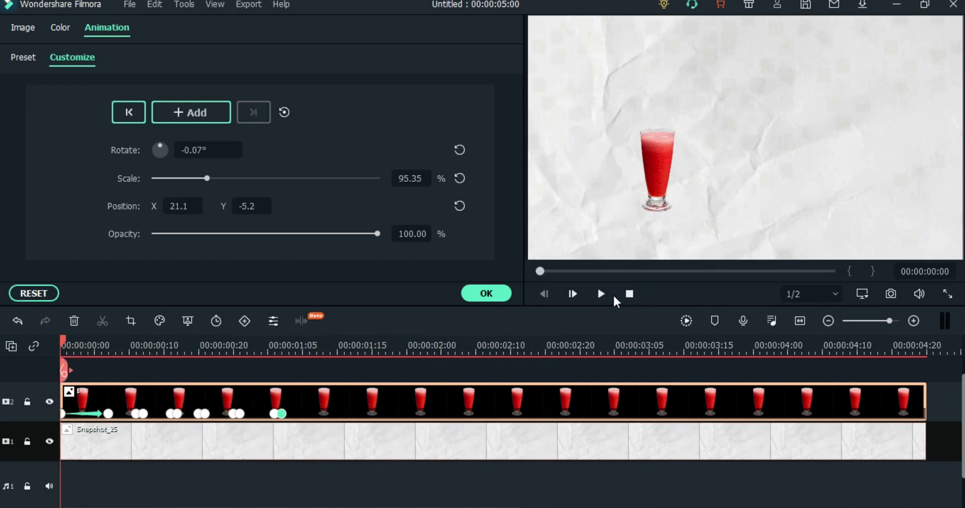
pyautogui.click(604, 296)
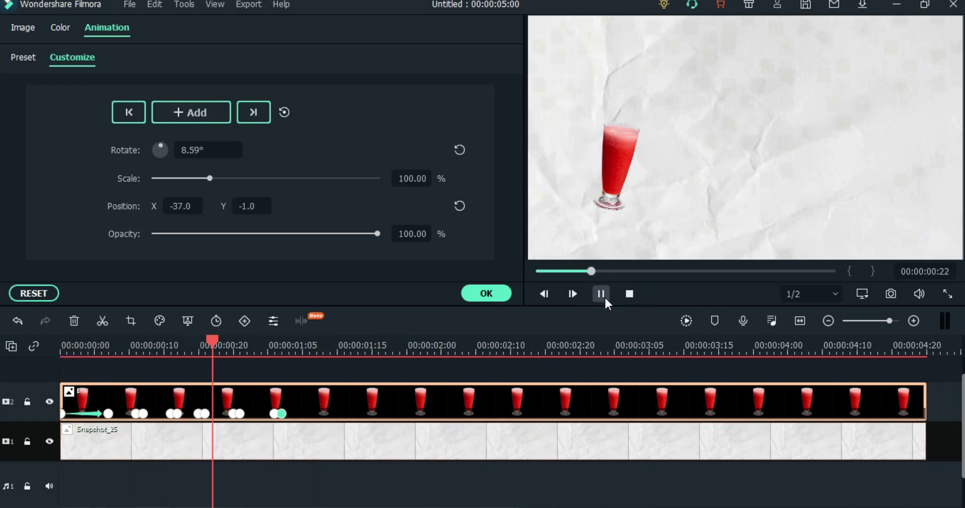
pyautogui.click(630, 295)
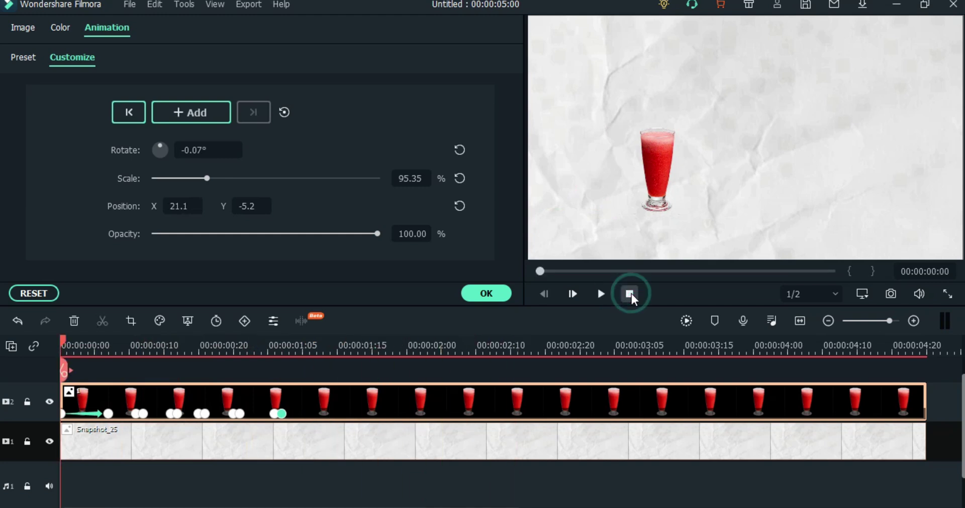
# Put strawberry image 3 on a new third track, shrunk and pushed to the frame's top edge.
pyautogui.click(486, 293)
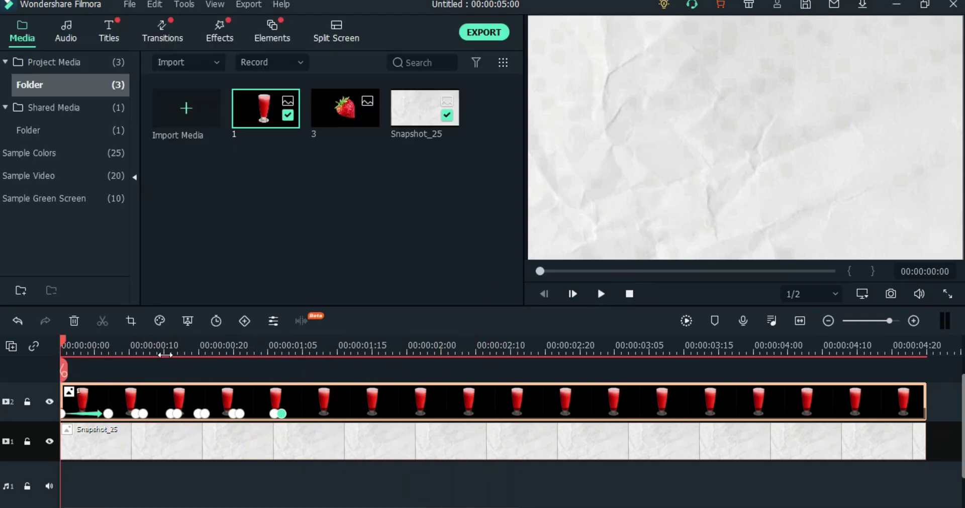
pyautogui.moveTo(342, 125); pyautogui.dragTo(78, 397)
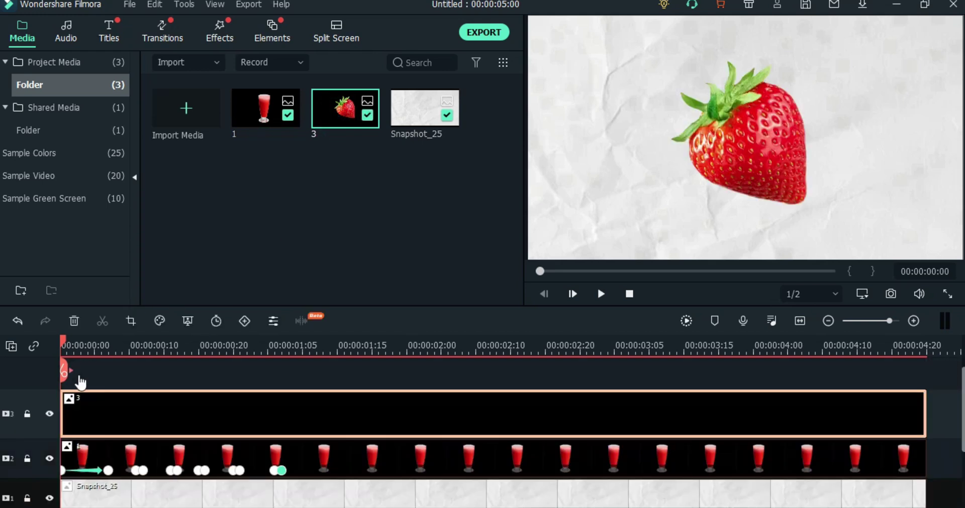
pyautogui.moveTo(840, 257); pyautogui.dragTo(708, 88)
pyautogui.moveTo(685, 46); pyautogui.dragTo(692, 6)
pyautogui.moveTo(66, 349); pyautogui.dragTo(109, 348)
# Keyframe the strawberry at 00:00:00:07 near the top (X 66) and at the start above the frame.
pyautogui.click(151, 410)
pyautogui.click(250, 322)
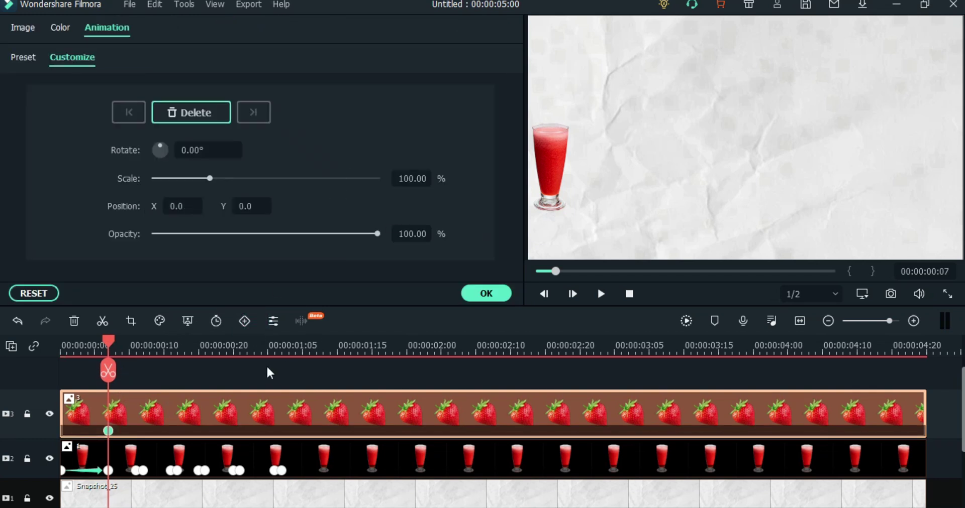
pyautogui.moveTo(243, 206); pyautogui.dragTo(201, 207)
pyautogui.moveTo(108, 371); pyautogui.dragTo(163, 372)
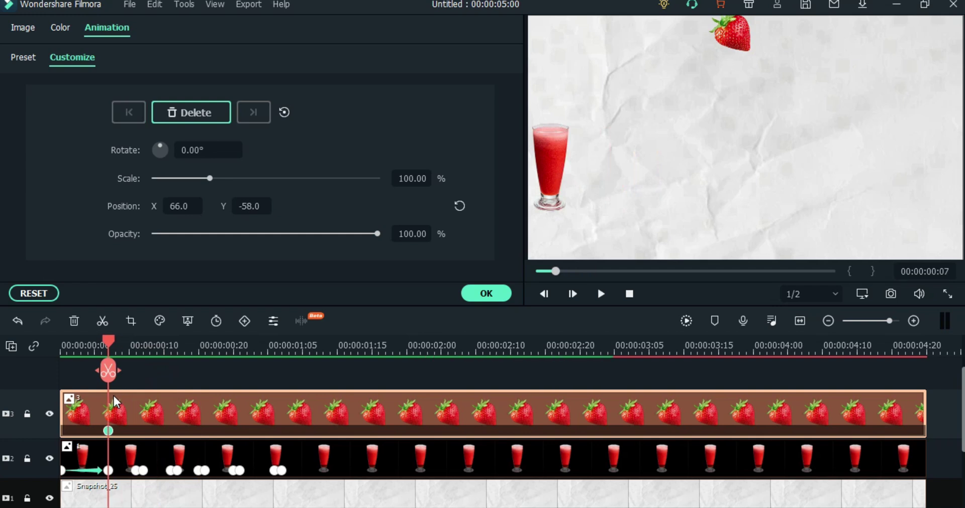
pyautogui.moveTo(108, 347); pyautogui.dragTo(33, 355)
pyautogui.click(211, 121)
pyautogui.moveTo(731, 33); pyautogui.dragTo(723, 5)
pyautogui.press('space')
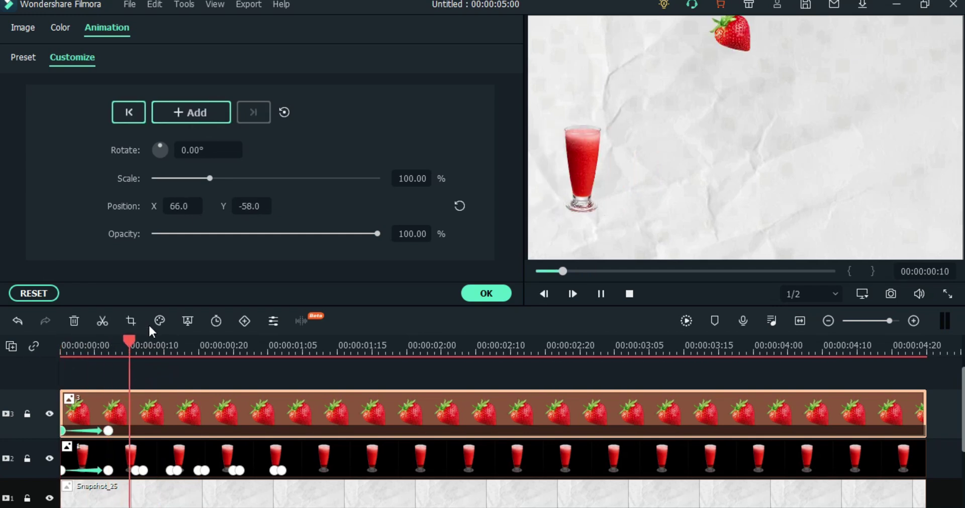
pyautogui.press('space')
# Add strawberry keyframes at 00:00:00:14, 00:00:00:17 and 00:00:00:18, moving it down and left.
pyautogui.moveTo(235, 342); pyautogui.dragTo(155, 365)
pyautogui.press('Right')
pyautogui.click(196, 123)
pyautogui.moveTo(739, 42); pyautogui.dragTo(724, 62)
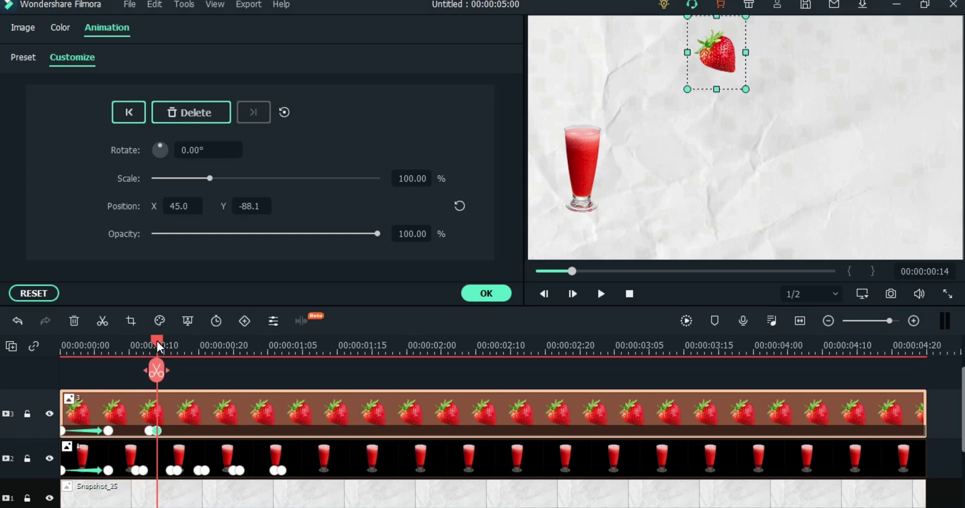
pyautogui.moveTo(159, 344); pyautogui.dragTo(187, 351)
pyautogui.click(216, 107)
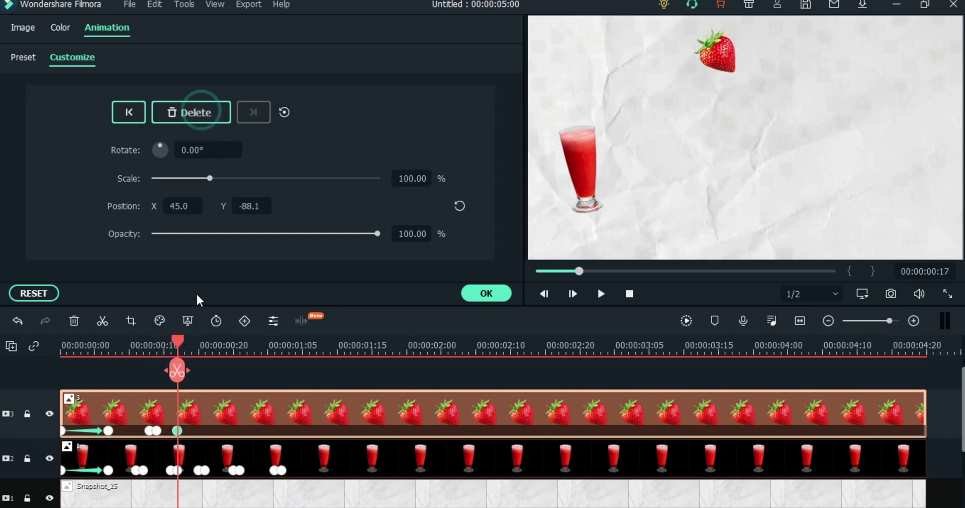
pyautogui.click(185, 342)
pyautogui.press('Left')
pyautogui.press('Right')
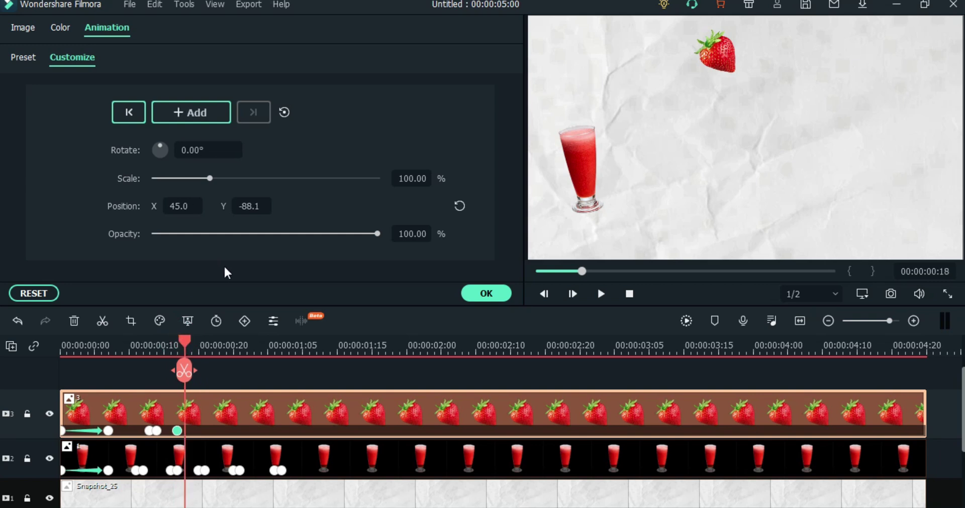
pyautogui.click(191, 113)
pyautogui.click(722, 60)
# Lower the strawberry tilted about 16°, then keyframe 00:00:00:23–24 and rotate it to 63.48°.
pyautogui.moveTo(722, 60); pyautogui.dragTo(689, 78)
pyautogui.moveTo(683, 17); pyautogui.dragTo(678, 38)
pyautogui.moveTo(186, 347); pyautogui.dragTo(220, 348)
pyautogui.click(203, 113)
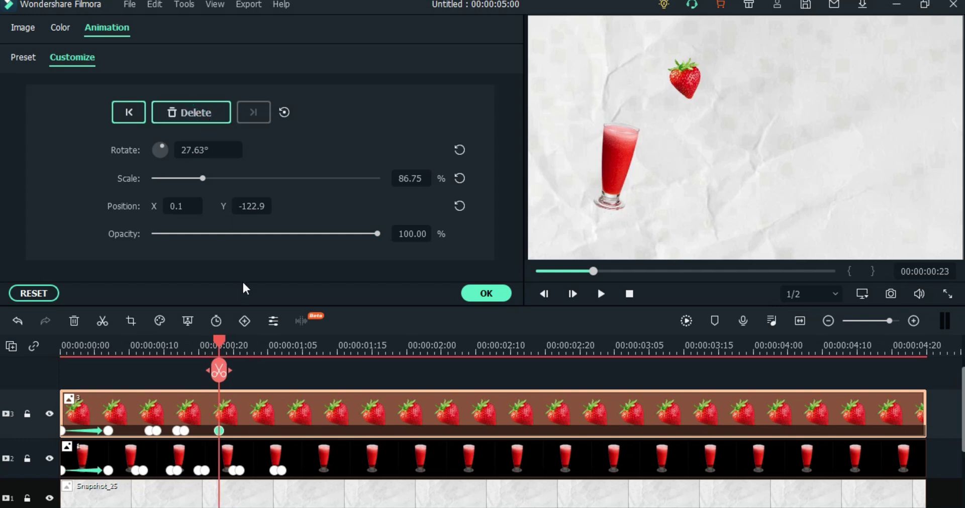
pyautogui.press('Right')
pyautogui.click(201, 113)
pyautogui.moveTo(698, 84); pyautogui.dragTo(687, 91)
pyautogui.moveTo(698, 36); pyautogui.dragTo(741, 50)
# Keyframe the strawberry at 00:00:01:04, 00:00:01:08 and 00:00:01:09, lowering it onto the glass.
pyautogui.moveTo(228, 347); pyautogui.dragTo(264, 350)
pyautogui.click(274, 416)
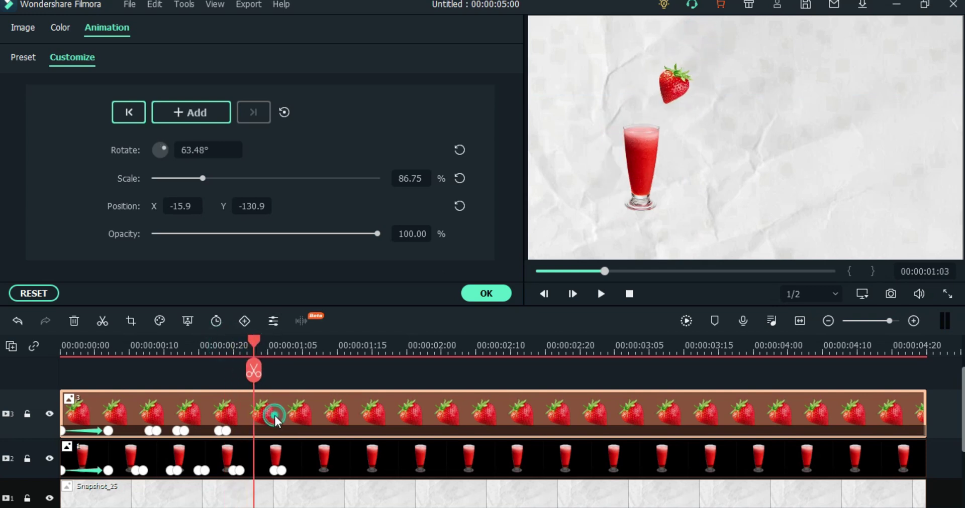
pyautogui.press('Right')
pyautogui.click(198, 114)
pyautogui.moveTo(672, 98); pyautogui.dragTo(675, 111)
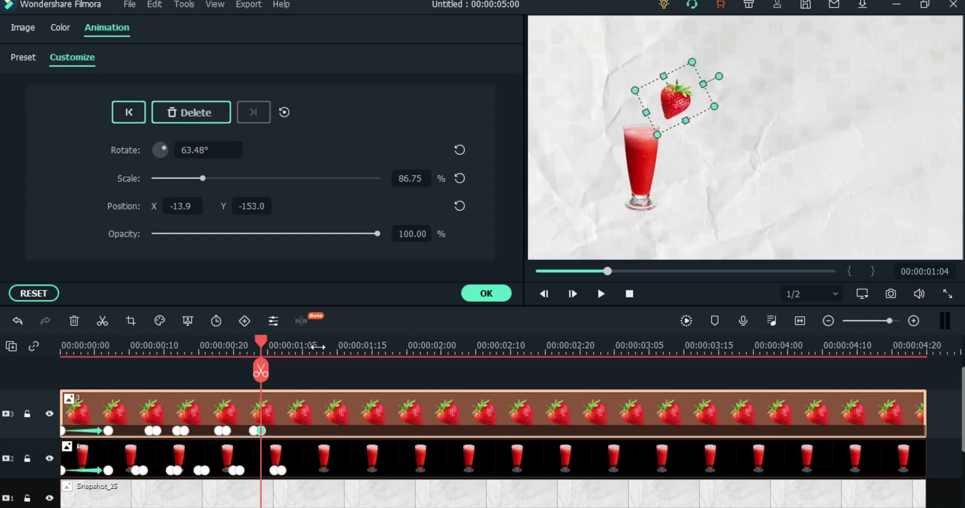
pyautogui.moveTo(271, 348); pyautogui.dragTo(292, 348)
pyautogui.click(193, 115)
pyautogui.press('Right')
pyautogui.moveTo(675, 120); pyautogui.dragTo(649, 156)
pyautogui.scroll(-5, 659, 154)
pyautogui.scroll(-5, 660, 161)
# Move the juice glass clip to the track above the strawberry and replay the animation to check.
pyautogui.click(634, 221)
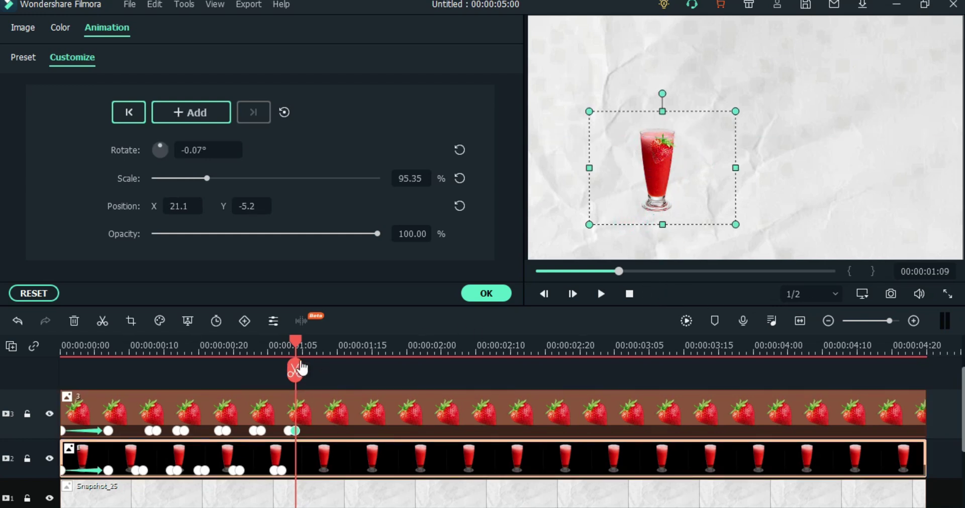
pyautogui.moveTo(258, 349); pyautogui.dragTo(0, 361)
pyautogui.press('space')
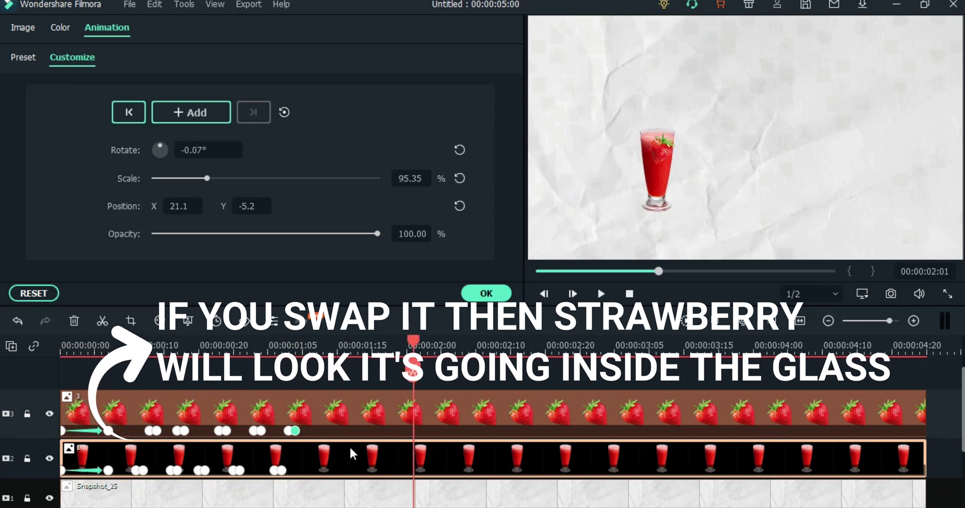
pyautogui.moveTo(349, 445); pyautogui.dragTo(372, 417)
pyautogui.click(356, 472)
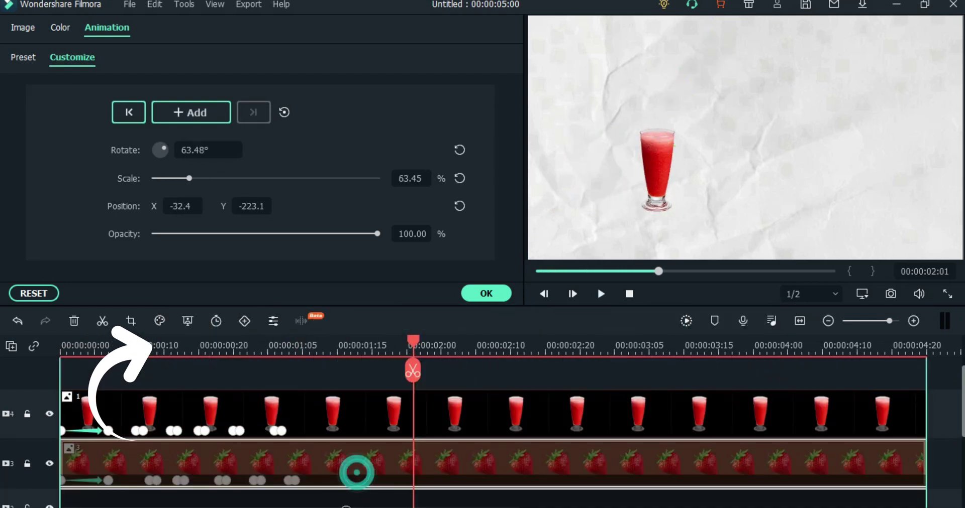
pyautogui.moveTo(347, 390); pyautogui.dragTo(344, 422)
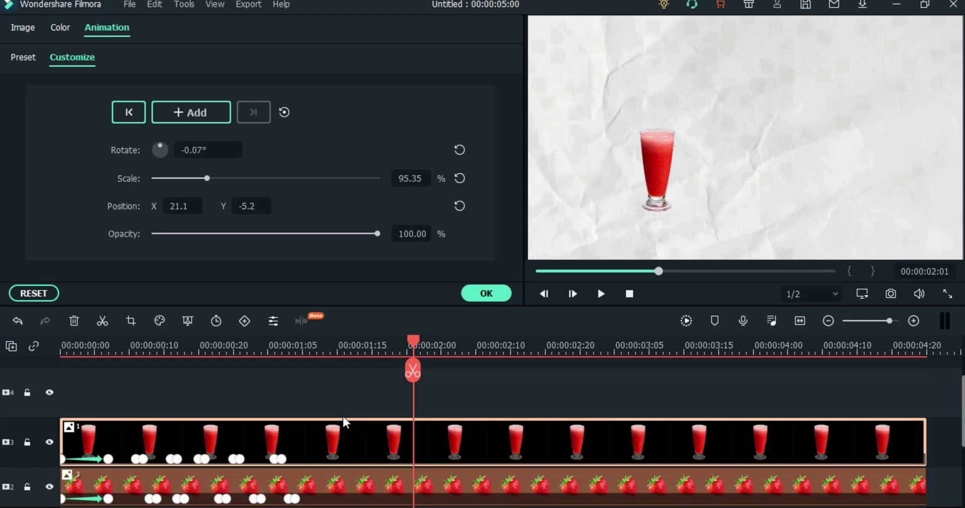
pyautogui.click(629, 294)
pyautogui.click(602, 294)
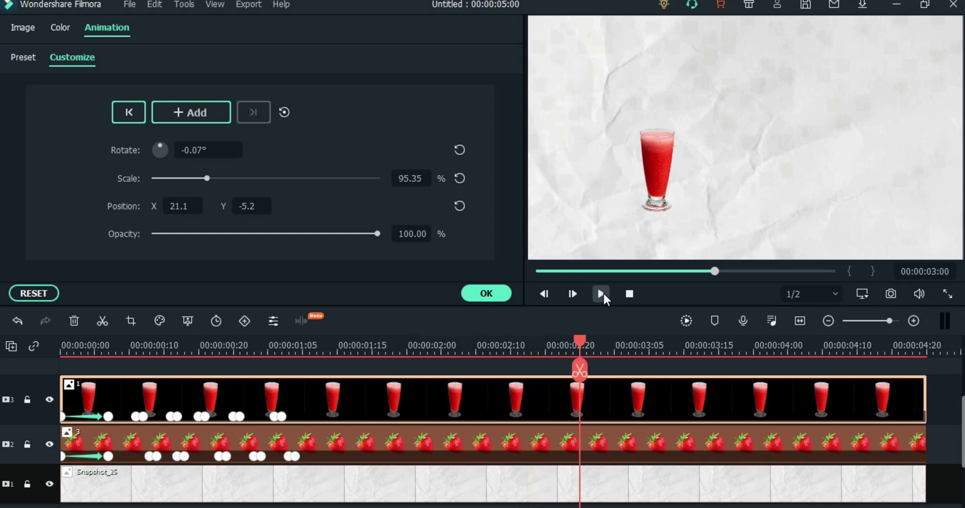
pyautogui.press('Left')
pyautogui.press('Left')
pyautogui.press('Left')
pyautogui.press('Left')
pyautogui.press('Left')
pyautogui.press('Left')
pyautogui.moveTo(355, 349); pyautogui.dragTo(288, 362)
pyautogui.moveTo(389, 305); pyautogui.dragTo(392, 227)
# Add the Opener 6 'YOUR HEADLINE HERE' title to a fourth track and open it in Advanced Edit.
pyautogui.click(484, 213)
pyautogui.click(112, 35)
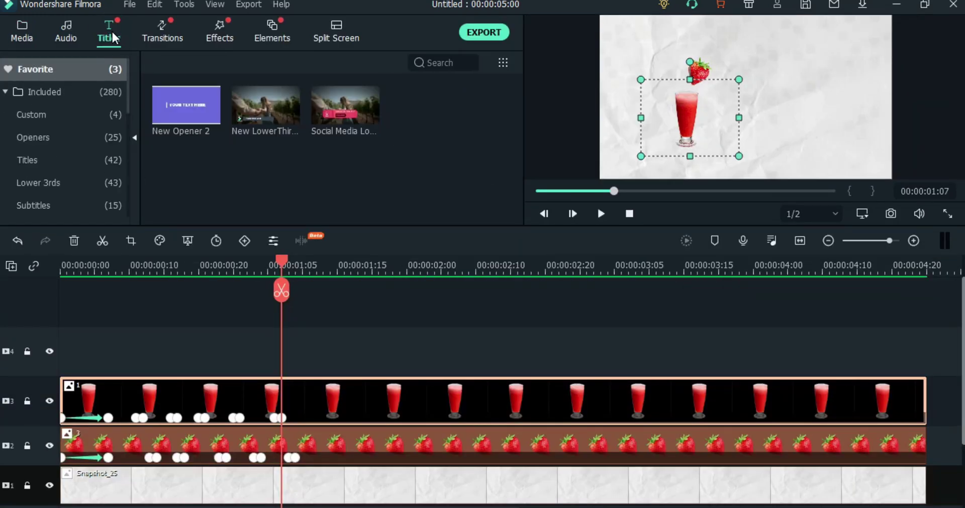
pyautogui.click(53, 143)
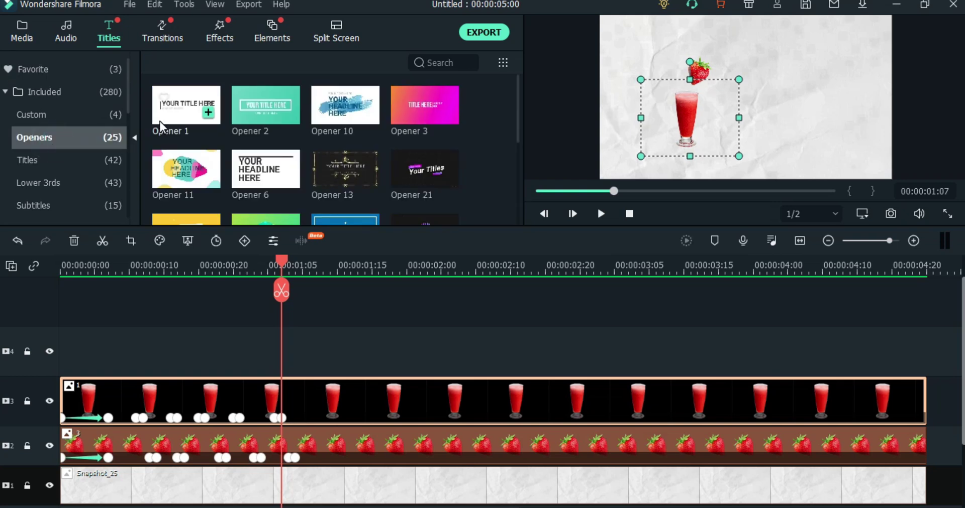
pyautogui.click(251, 187)
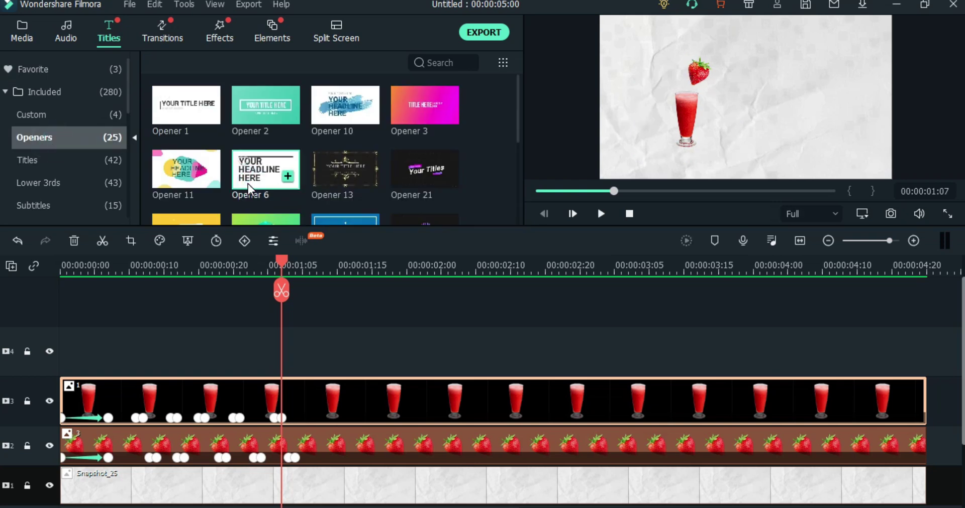
pyautogui.click(601, 214)
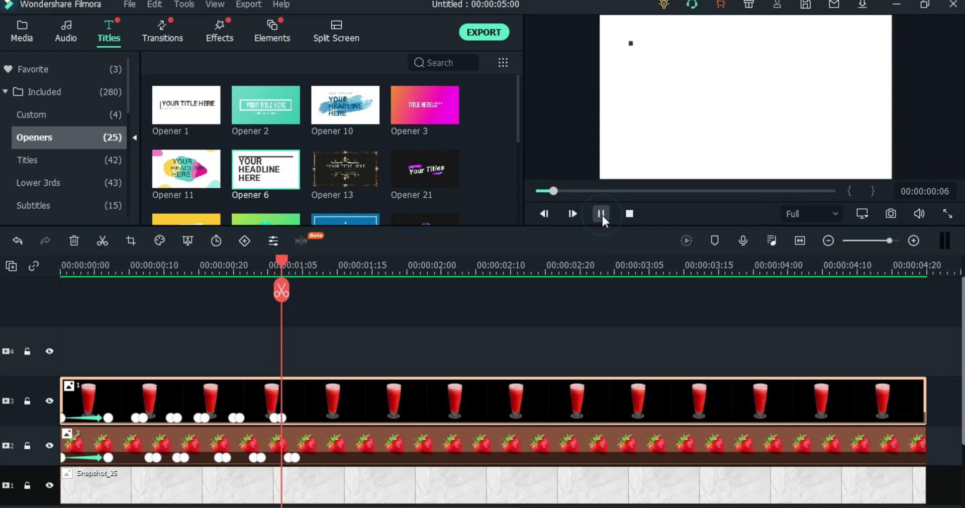
pyautogui.moveTo(284, 174); pyautogui.dragTo(317, 356)
pyautogui.rightClick(326, 349)
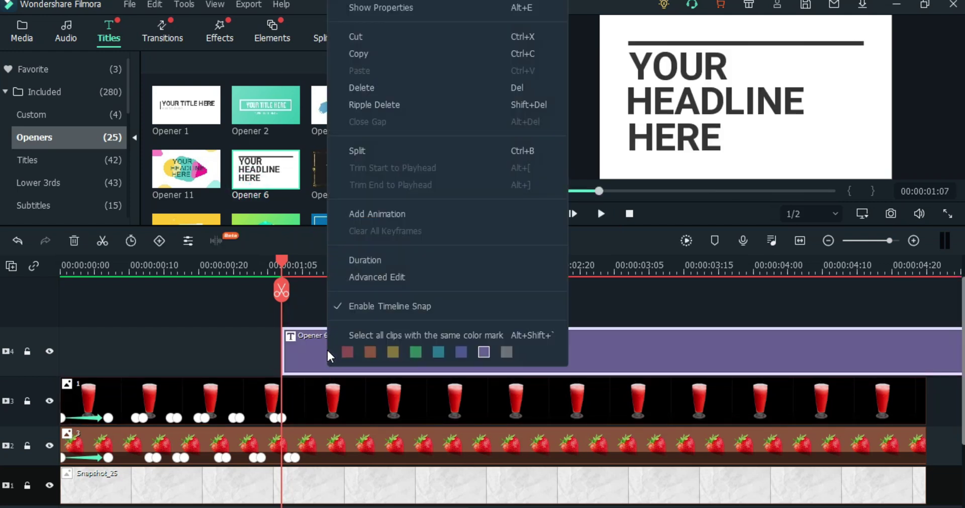
pyautogui.click(387, 282)
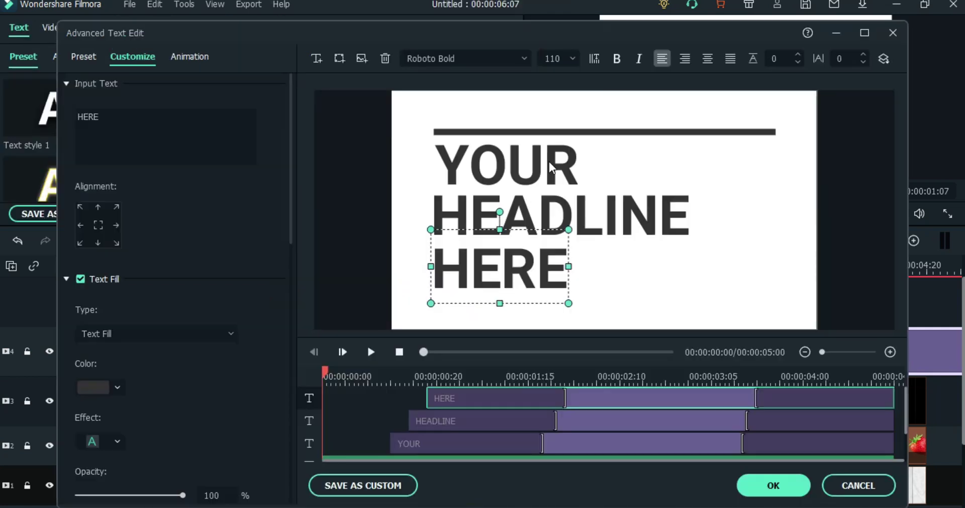
# Make the HEADLINE line start at 0:00 and delete the HERE text line.
pyautogui.scroll(-2, 547, 406)
pyautogui.click(543, 445)
pyautogui.scroll(1, 547, 439)
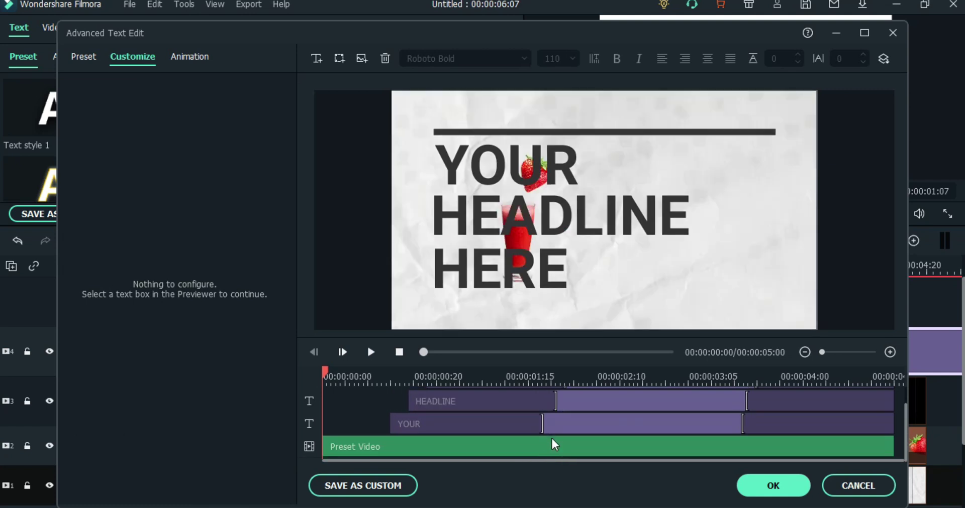
pyautogui.scroll(1, 565, 454)
pyautogui.click(568, 446)
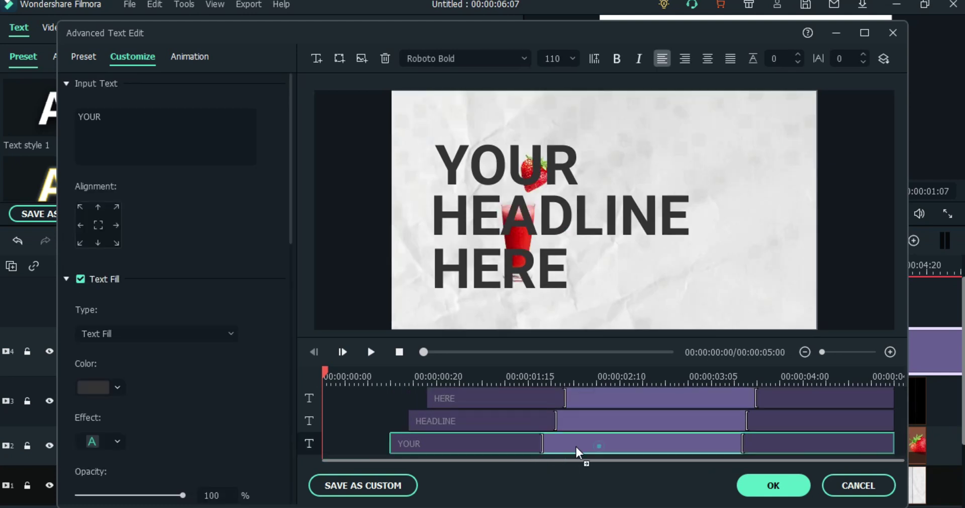
pyautogui.moveTo(609, 421); pyautogui.dragTo(501, 420)
pyautogui.moveTo(614, 394); pyautogui.dragTo(535, 396)
pyautogui.click(541, 399)
pyautogui.press('Delete')
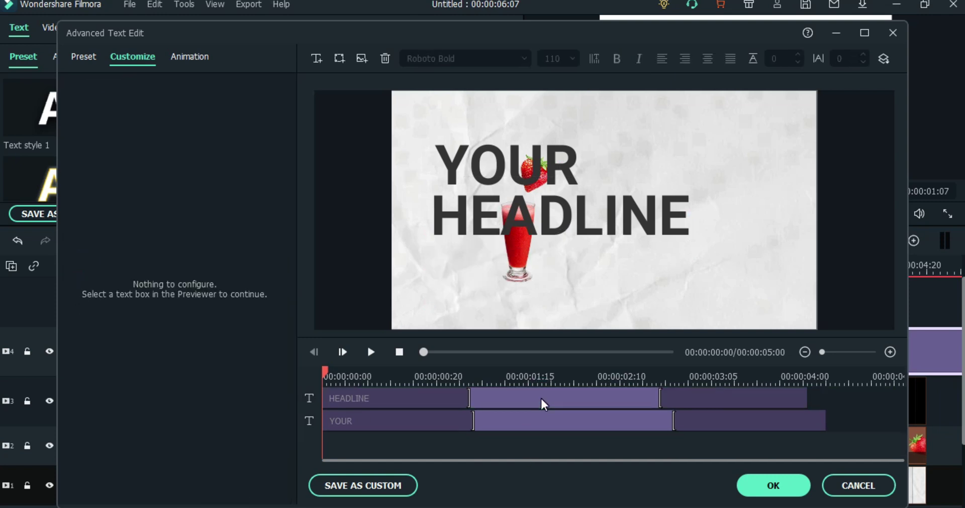
# Shorten the YOUR and HEADLINE entrance animations and preview the title.
pyautogui.moveTo(472, 421); pyautogui.dragTo(381, 421)
pyautogui.moveTo(467, 397); pyautogui.dragTo(414, 398)
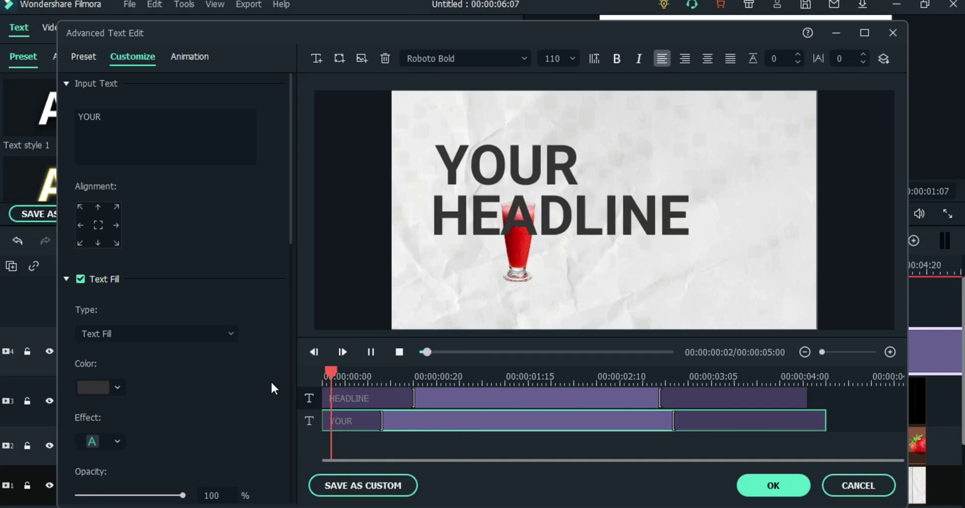
pyautogui.press('space')
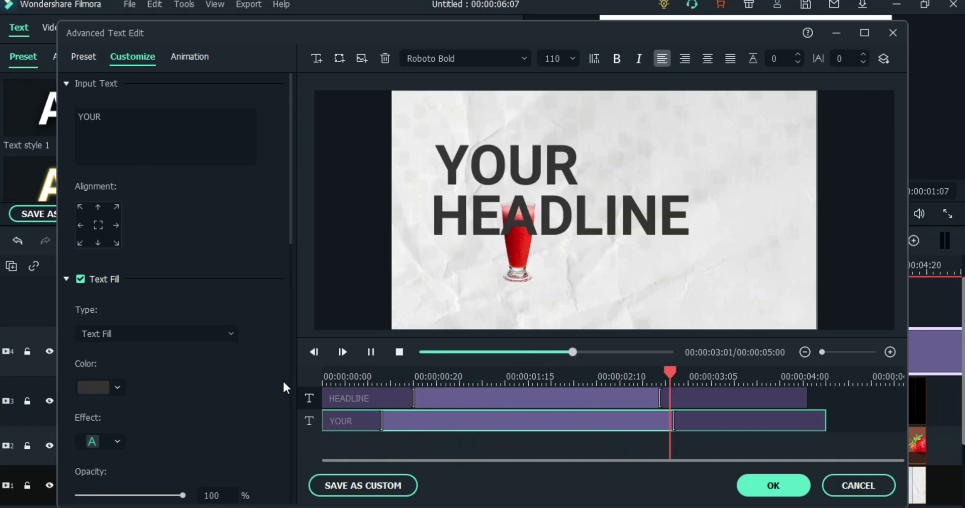
pyautogui.moveTo(382, 421); pyautogui.dragTo(405, 421)
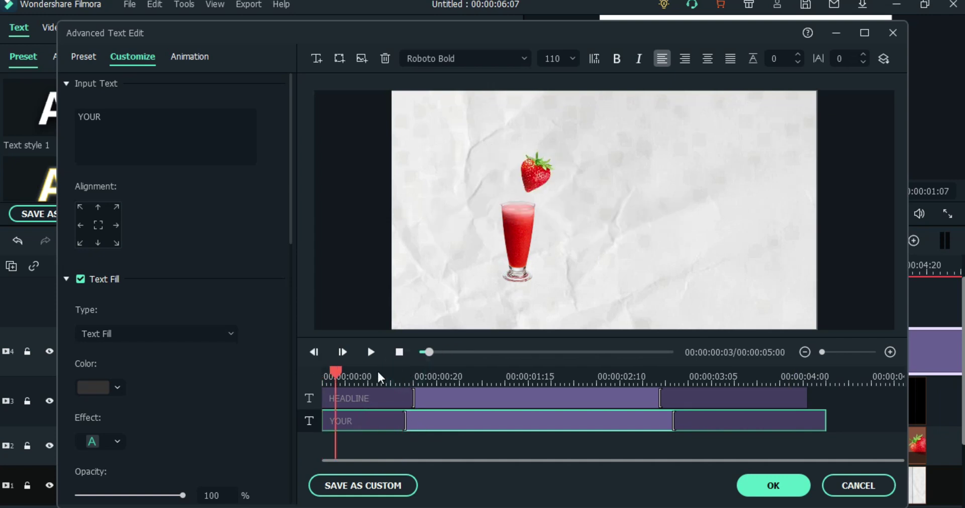
# Replace the word YOUR with FRESH in the title text.
pyautogui.moveTo(142, 114); pyautogui.dragTo(48, 116)
pyautogui.write('FRESH')
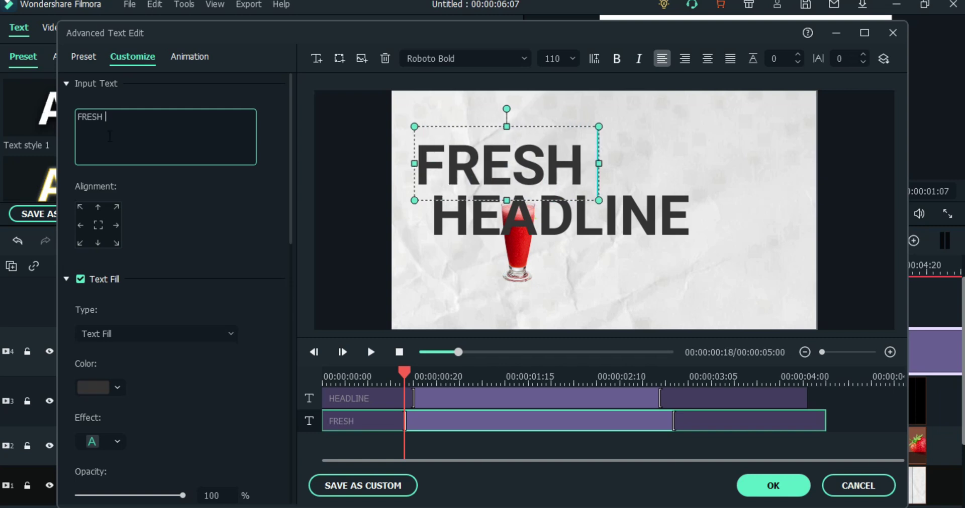
pyautogui.press('BackSpace')
pyautogui.click(447, 424)
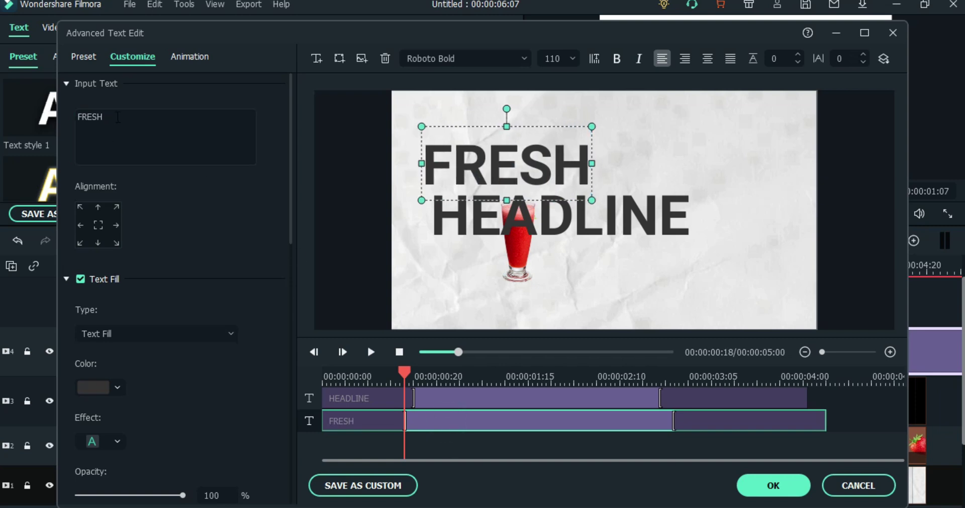
# Delete the HEADLINE line, add JUICE, and move the shrunk text right of the glass.
pyautogui.click(455, 402)
pyautogui.moveTo(119, 117); pyautogui.dragTo(113, 117)
pyautogui.click(497, 401)
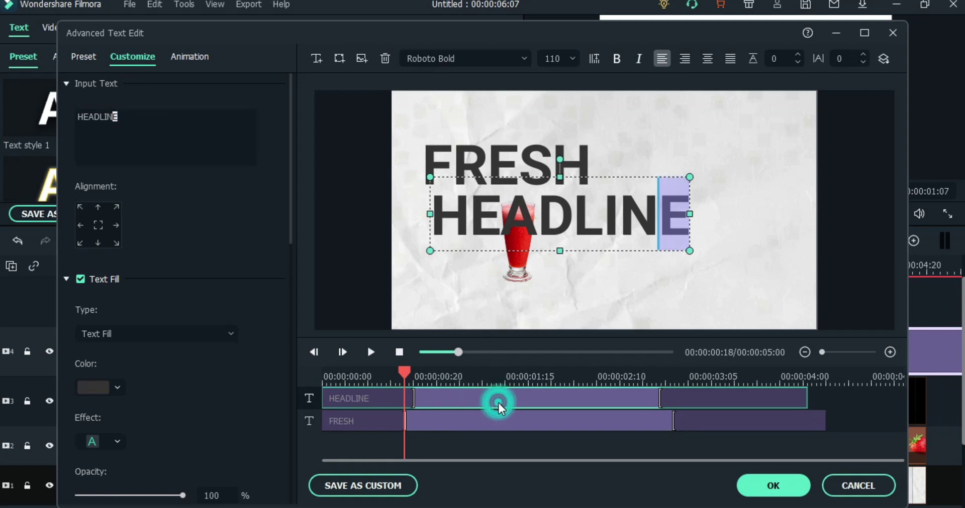
pyautogui.press('Delete')
pyautogui.write('JUICE')
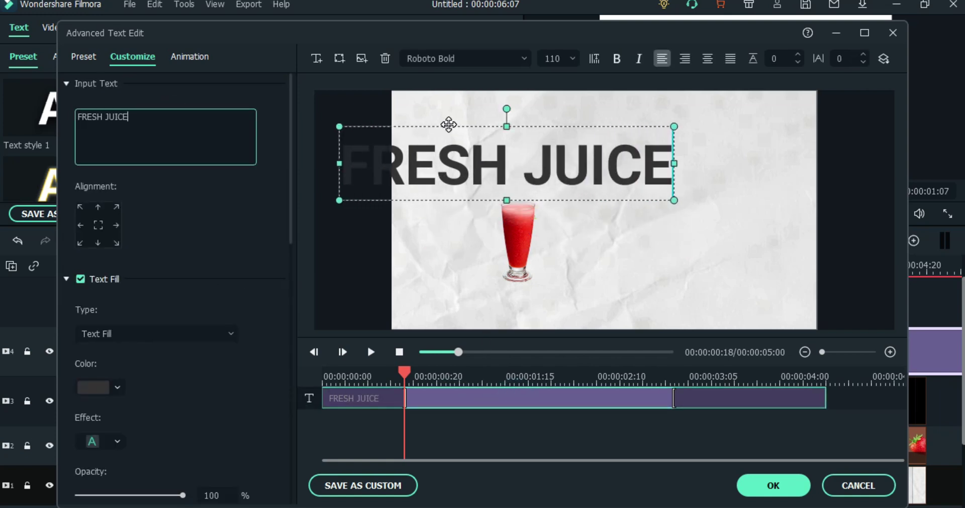
pyautogui.moveTo(450, 129); pyautogui.dragTo(722, 150)
pyautogui.moveTo(585, 188); pyautogui.dragTo(664, 185)
# Try Gotham-Bold, Gotham-Black and Garamond, then set the FRESH JUICE font to Arial.
pyautogui.click(522, 58)
pyautogui.scroll(20, 508, 119)
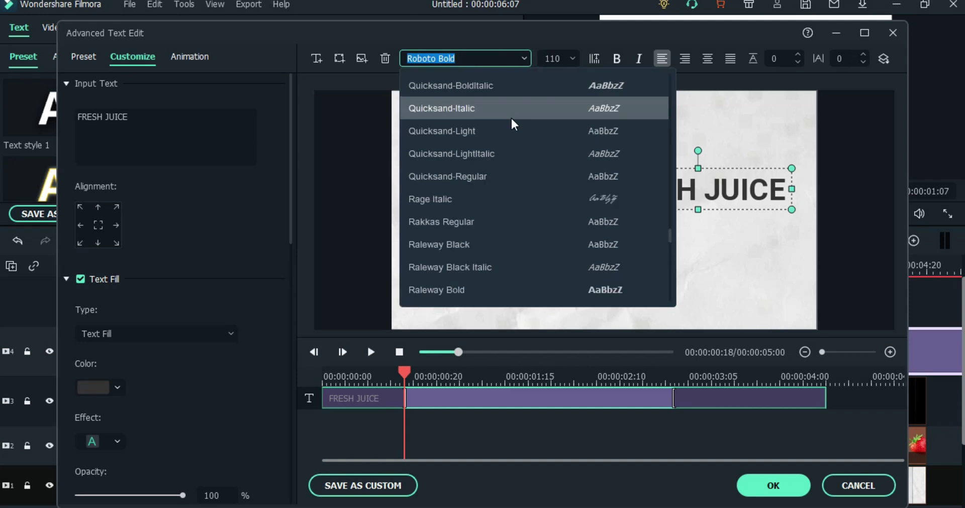
pyautogui.scroll(10, 508, 119)
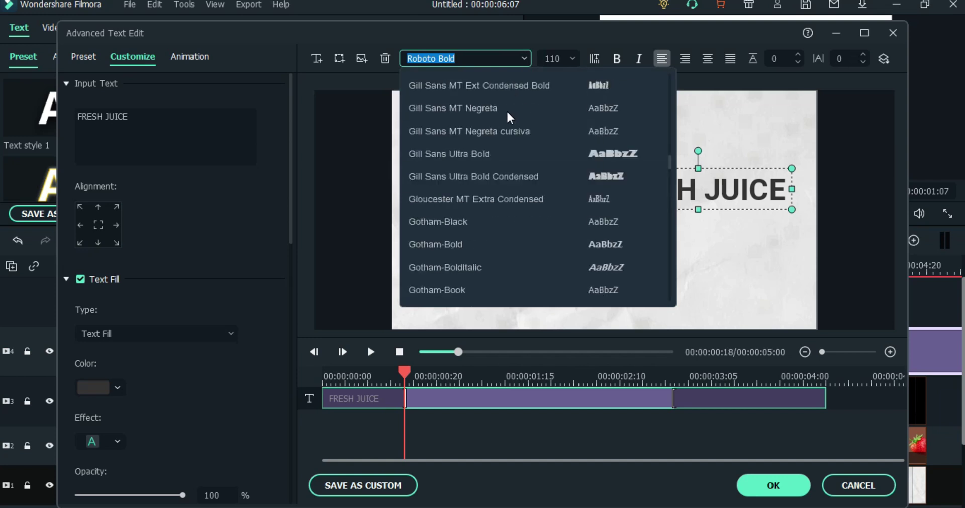
pyautogui.click(484, 244)
pyautogui.click(522, 59)
pyautogui.click(546, 222)
pyautogui.click(525, 58)
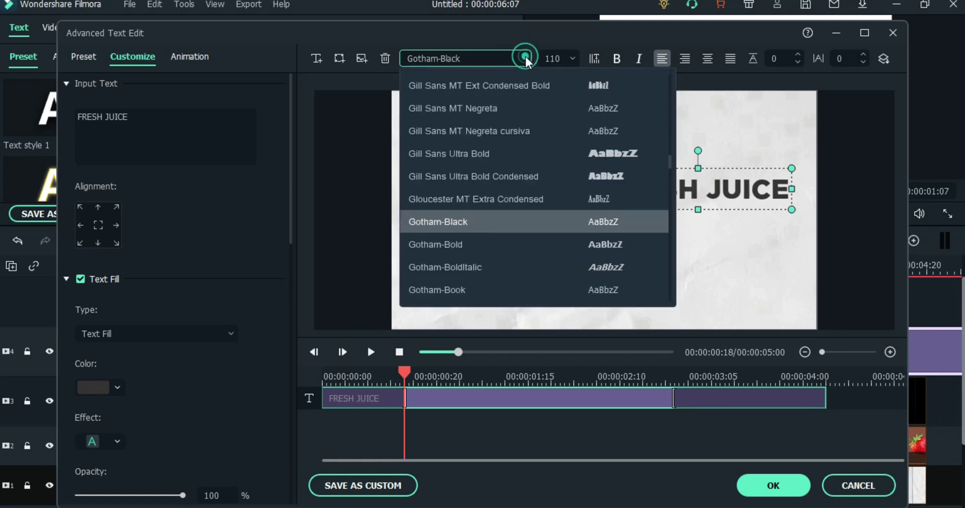
pyautogui.scroll(5, 527, 178)
pyautogui.click(543, 153)
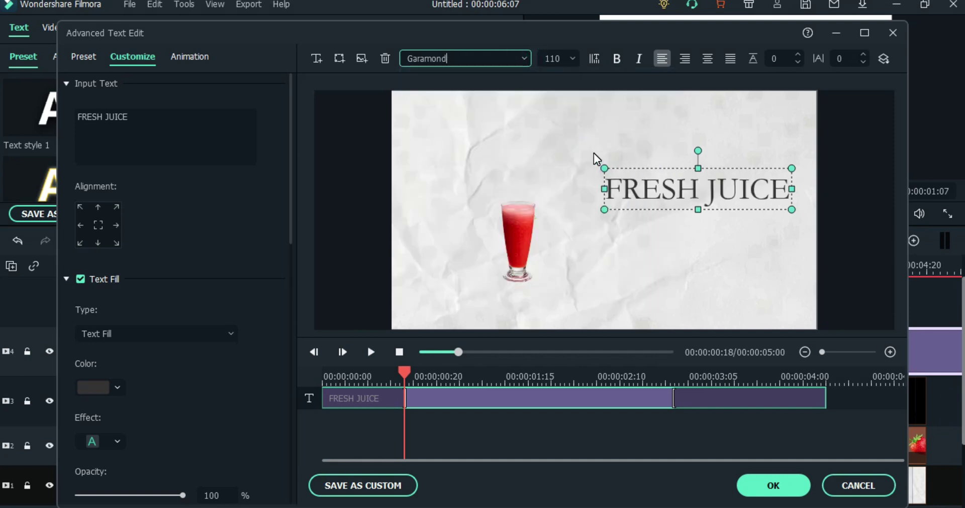
pyautogui.click(524, 59)
pyautogui.scroll(15, 491, 128)
pyautogui.scroll(20, 491, 127)
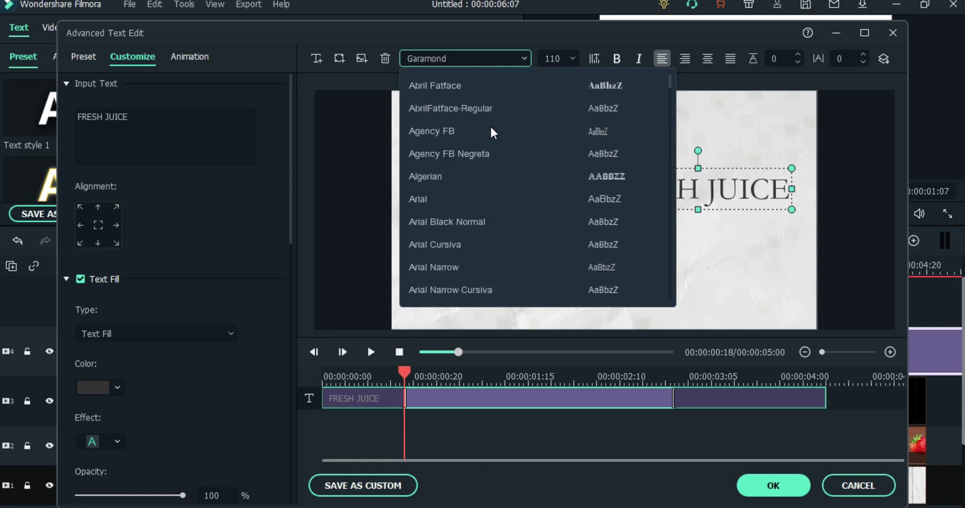
pyautogui.click(499, 199)
# Shrink FRESH JUICE, move it to the upper right, and apply the Wavy style animation.
pyautogui.moveTo(792, 210); pyautogui.dragTo(754, 209)
pyautogui.moveTo(628, 183); pyautogui.dragTo(677, 184)
pyautogui.click(191, 57)
pyautogui.click(224, 132)
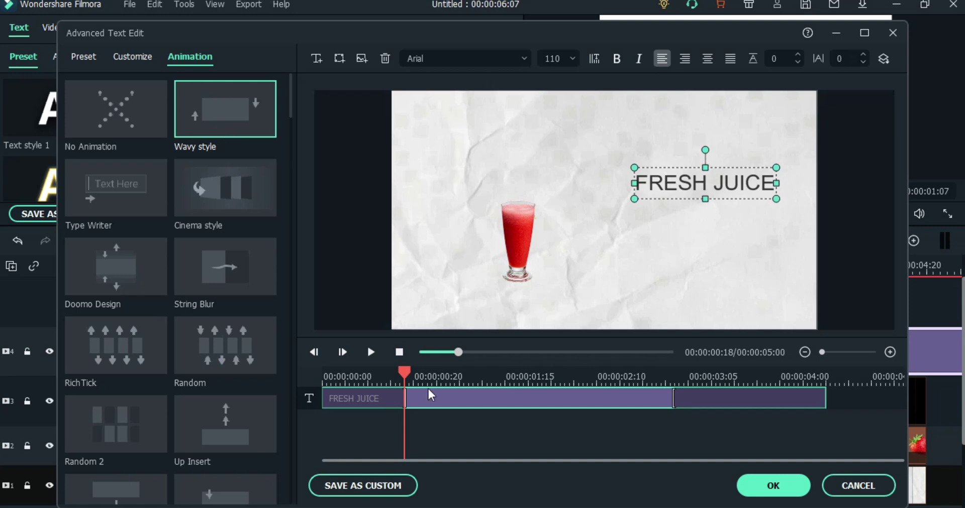
# Preview the animated title, then add a rounded rectangle TEXT HERE shape.
pyautogui.click(362, 378)
pyautogui.click(371, 352)
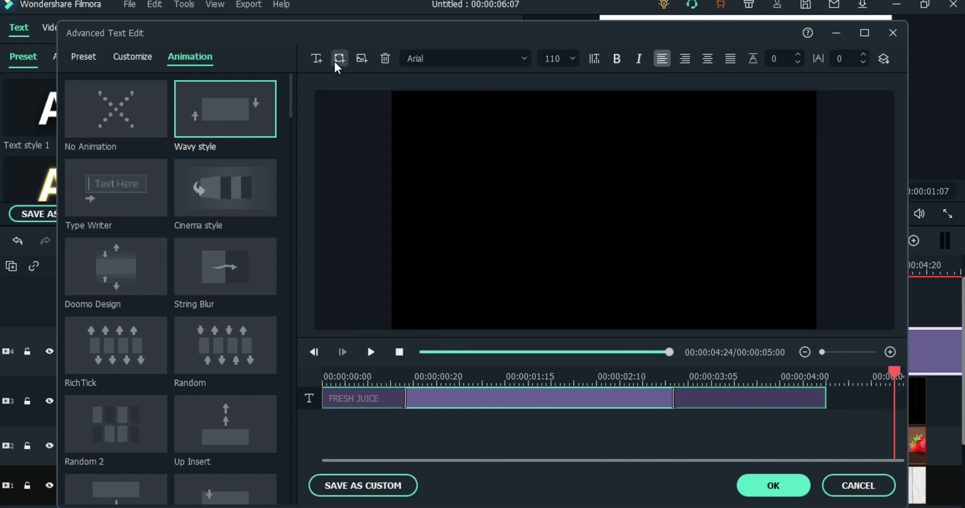
pyautogui.click(390, 376)
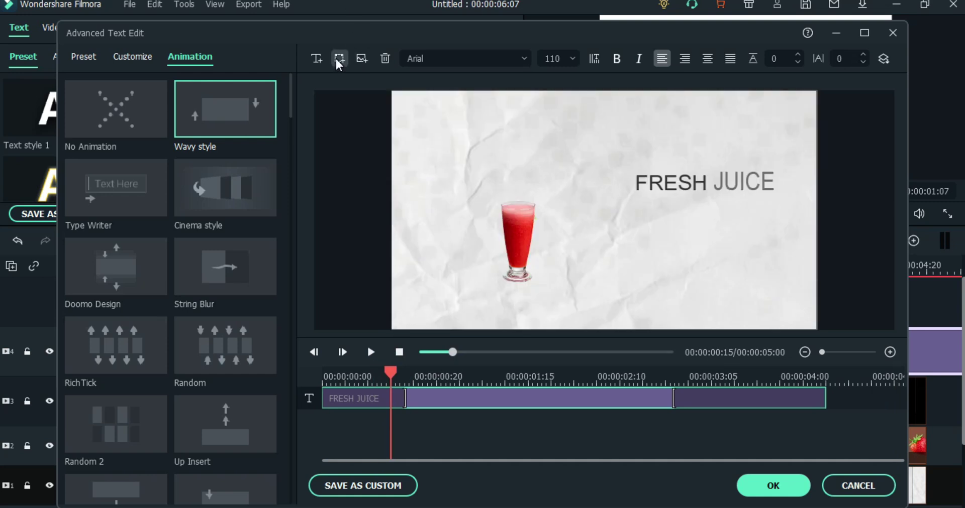
pyautogui.click(338, 59)
pyautogui.click(398, 131)
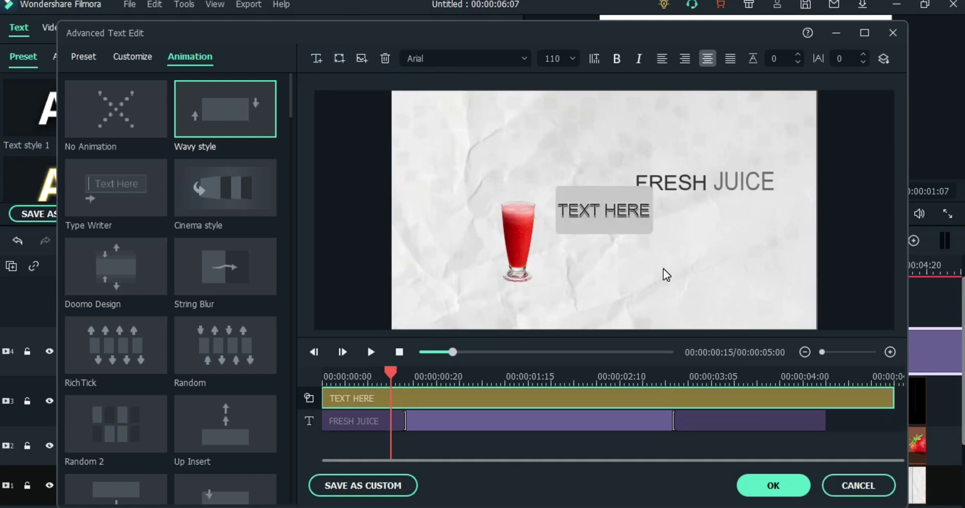
# Type ORDER NOW into the TEXT HERE shape and drag it beneath FRESH JUICE.
pyautogui.doubleClick(601, 212)
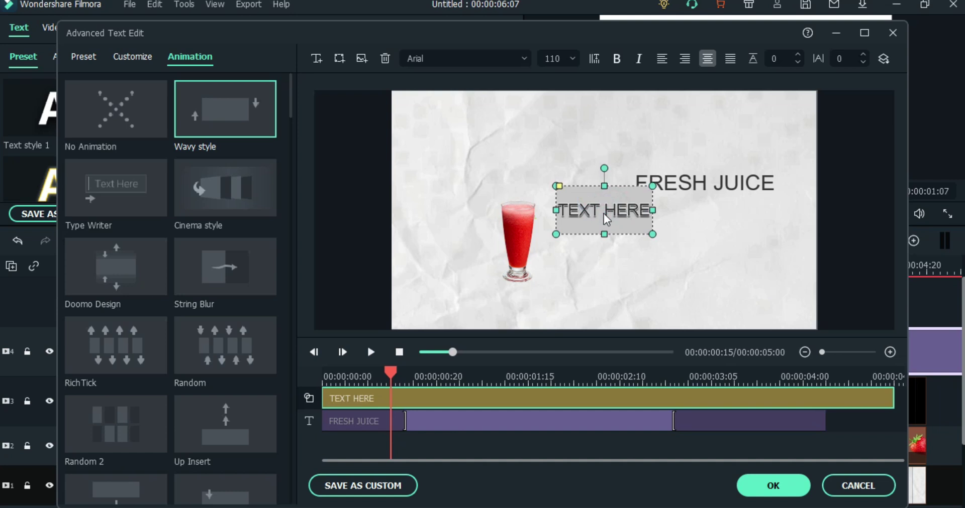
pyautogui.write('O')
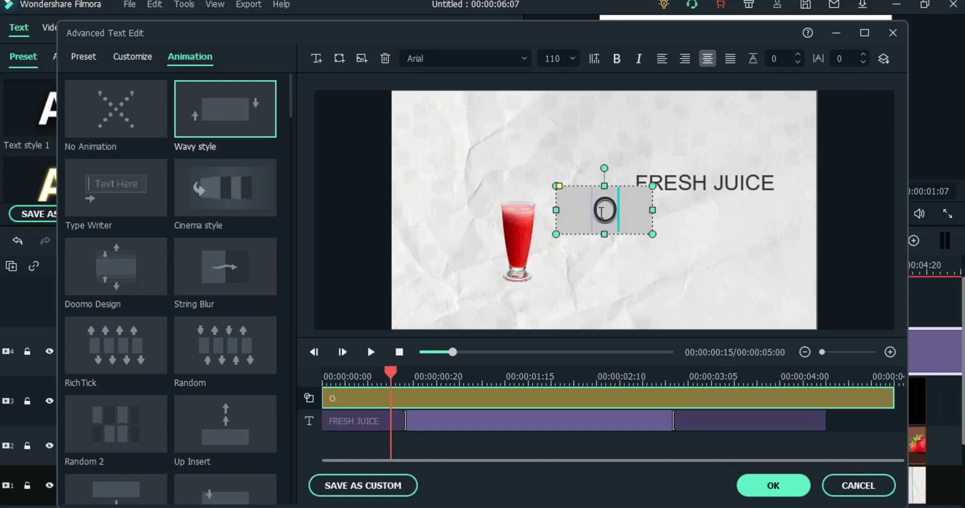
pyautogui.write('RDER')
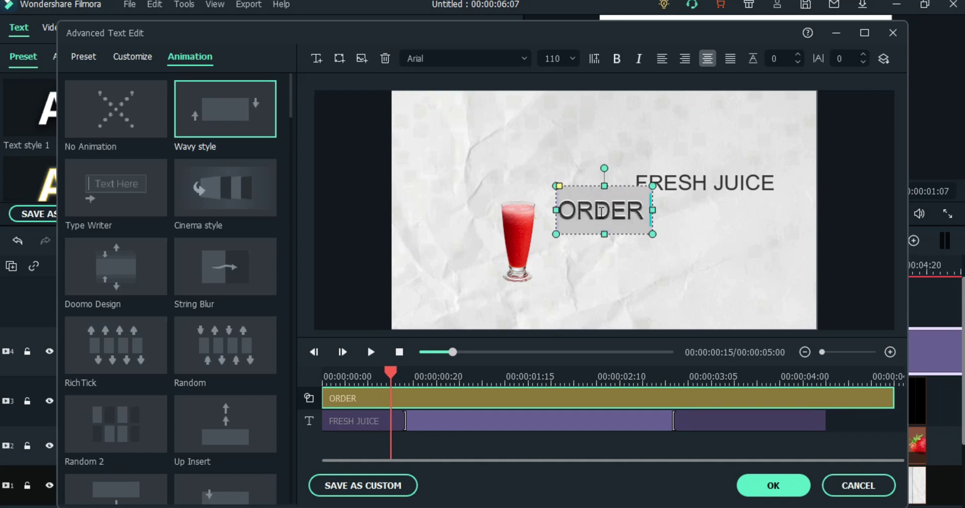
pyautogui.write(' NOW')
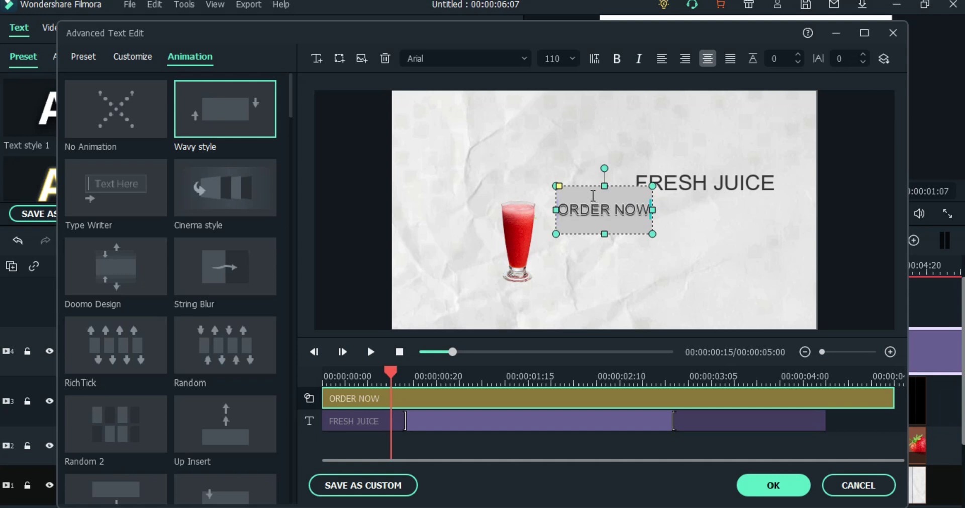
pyautogui.moveTo(589, 186); pyautogui.dragTo(691, 210)
pyautogui.doubleClick(707, 240)
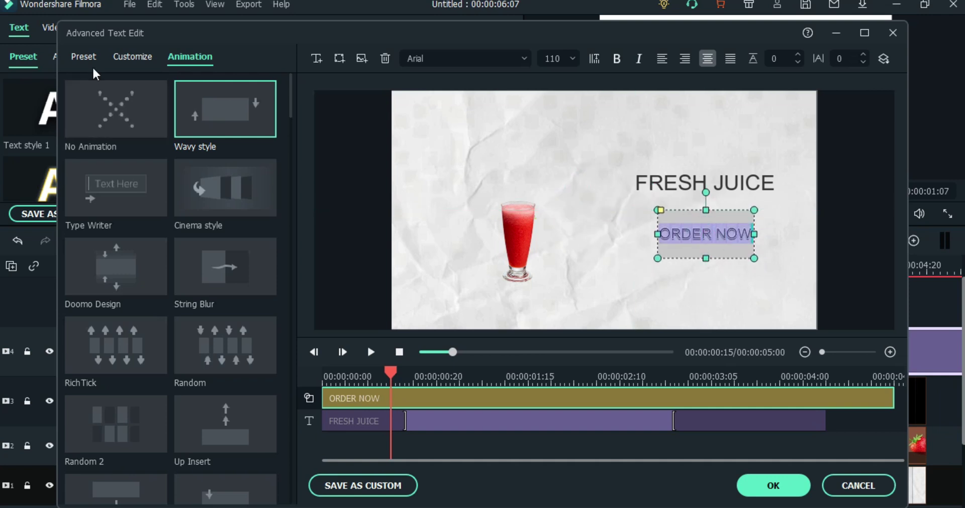
pyautogui.click(79, 57)
# In Customize, try dark red text, then keep black text with plain Text Fill.
pyautogui.click(133, 57)
pyautogui.click(93, 389)
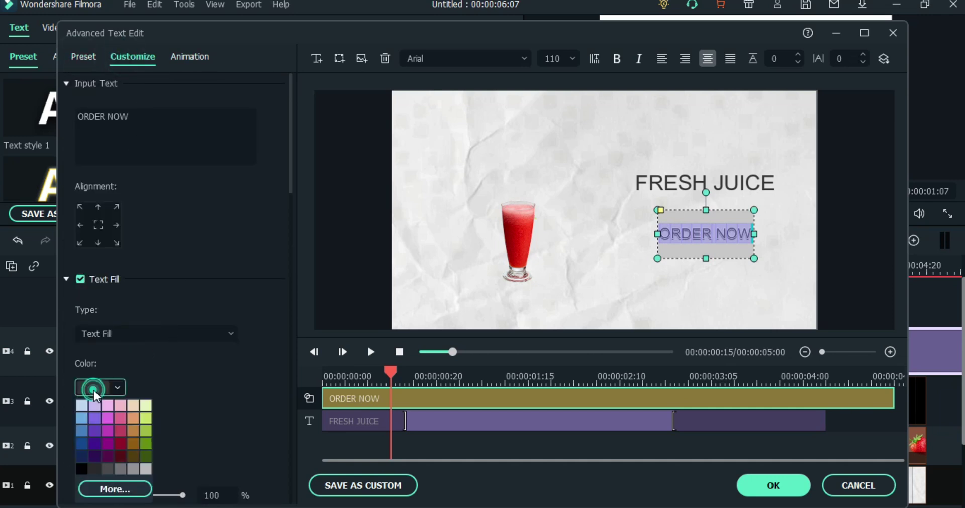
pyautogui.click(122, 443)
pyautogui.click(95, 391)
pyautogui.click(82, 469)
pyautogui.click(145, 334)
pyautogui.click(126, 363)
pyautogui.scroll(-1, 136, 372)
pyautogui.click(101, 394)
pyautogui.click(95, 430)
pyautogui.scroll(-3, 128, 357)
pyautogui.scroll(-2, 127, 358)
# Turn off the Text Border and give the button shape a crimson fill.
pyautogui.click(93, 362)
pyautogui.click(124, 418)
pyautogui.click(81, 307)
pyautogui.scroll(-3, 132, 350)
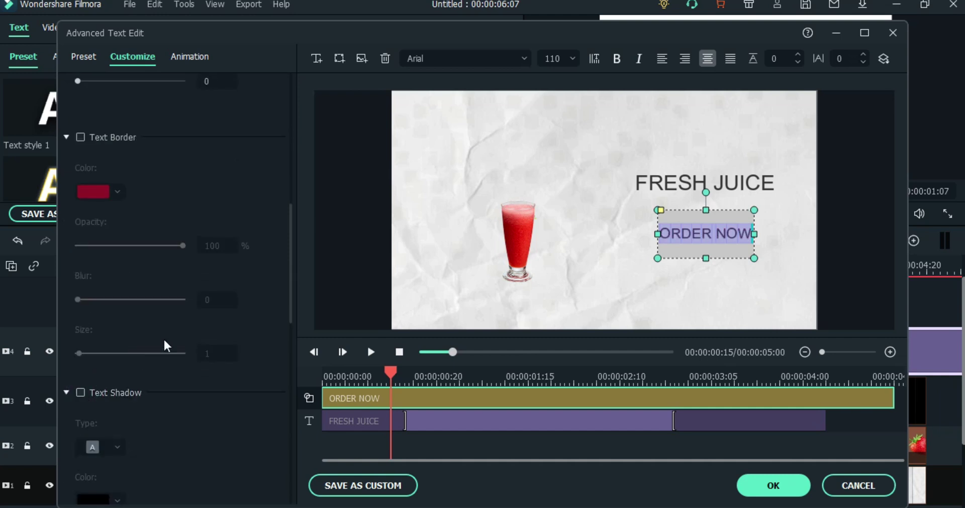
pyautogui.scroll(-5, 132, 356)
pyautogui.click(97, 428)
pyautogui.click(119, 484)
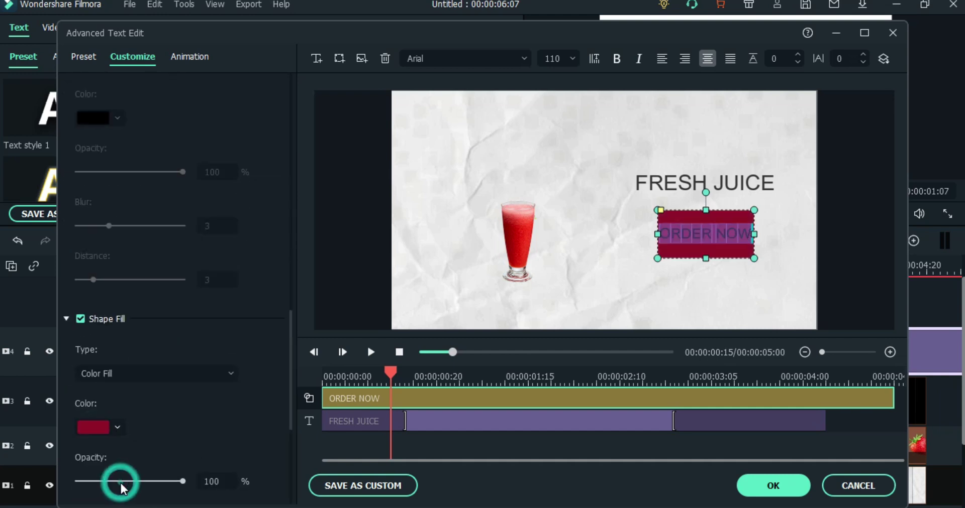
# Shorten the ORDER NOW box and change its shape fill to pure red #ff0000.
pyautogui.click(725, 234)
pyautogui.moveTo(706, 213)
pyautogui.mouseDown()
pyautogui.moveTo(706, 229)
pyautogui.moveTo(676, 251)
pyautogui.moveTo(693, 242)
pyautogui.moveTo(692, 212)
pyautogui.mouseUp()
pyautogui.click(93, 428)
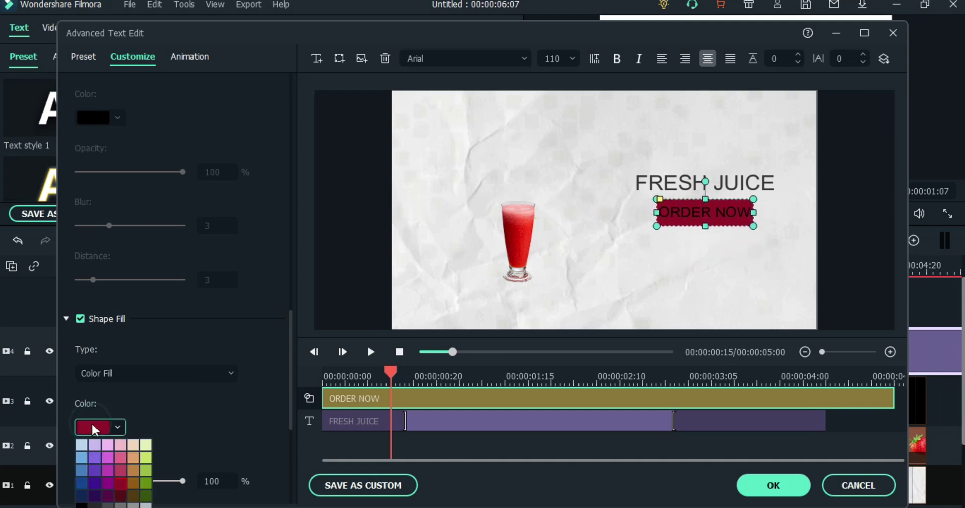
pyautogui.click(145, 505)
pyautogui.click(333, 259)
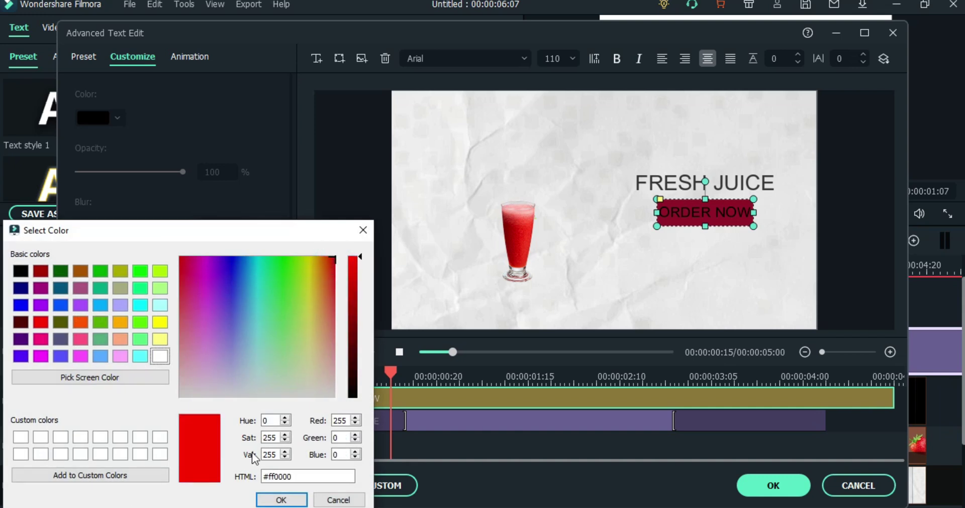
pyautogui.click(282, 500)
pyautogui.click(538, 290)
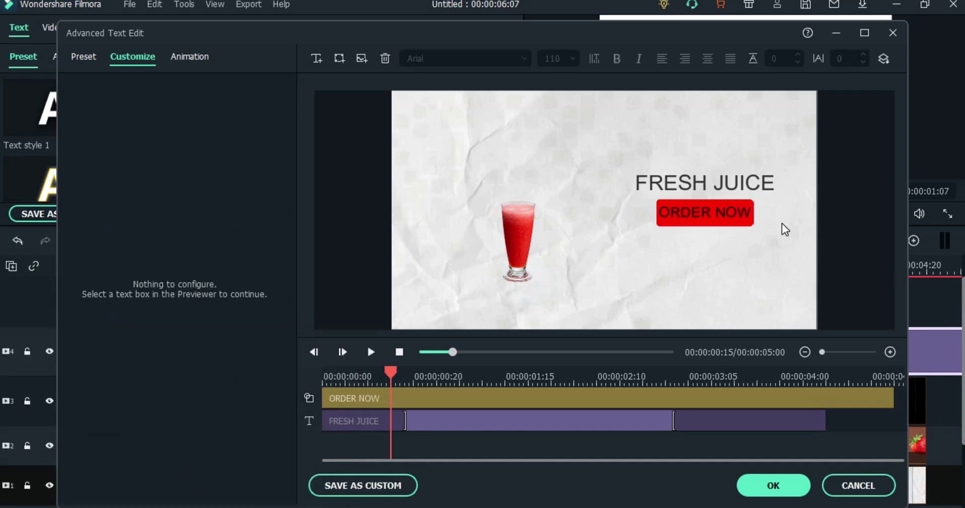
pyautogui.click(713, 222)
pyautogui.click(191, 55)
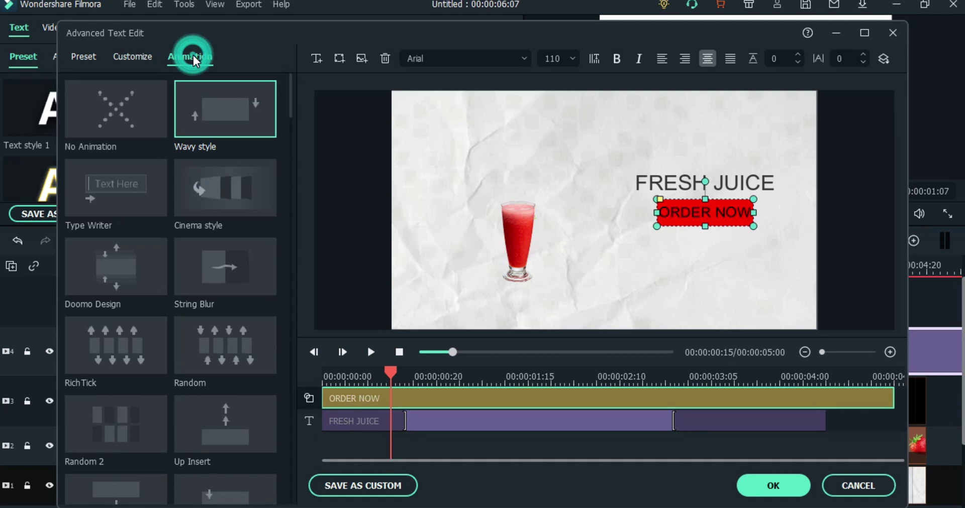
# Apply Type Writer to ORDER NOW, trim its clip end, preview, and confirm with OK.
pyautogui.doubleClick(119, 207)
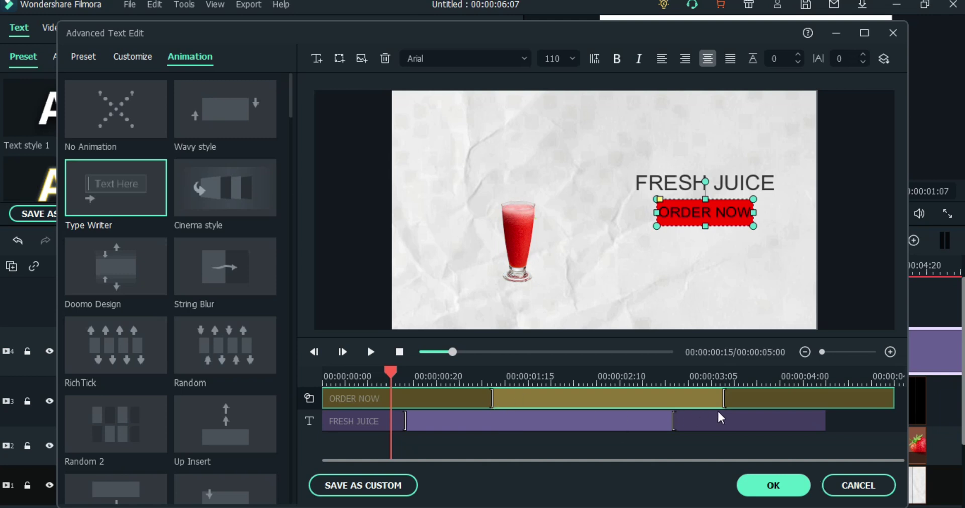
pyautogui.moveTo(898, 404); pyautogui.dragTo(824, 403)
pyautogui.moveTo(390, 374); pyautogui.dragTo(324, 377)
pyautogui.click(370, 352)
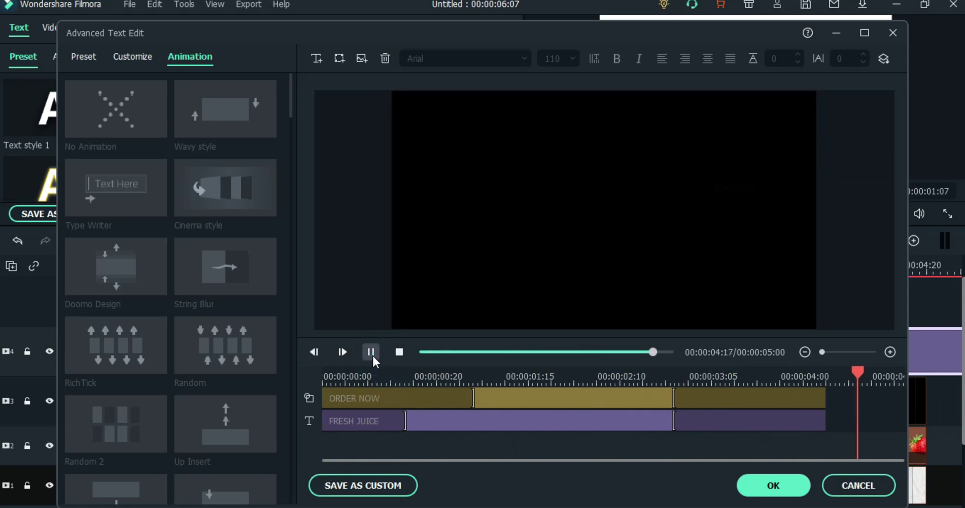
pyautogui.click(781, 486)
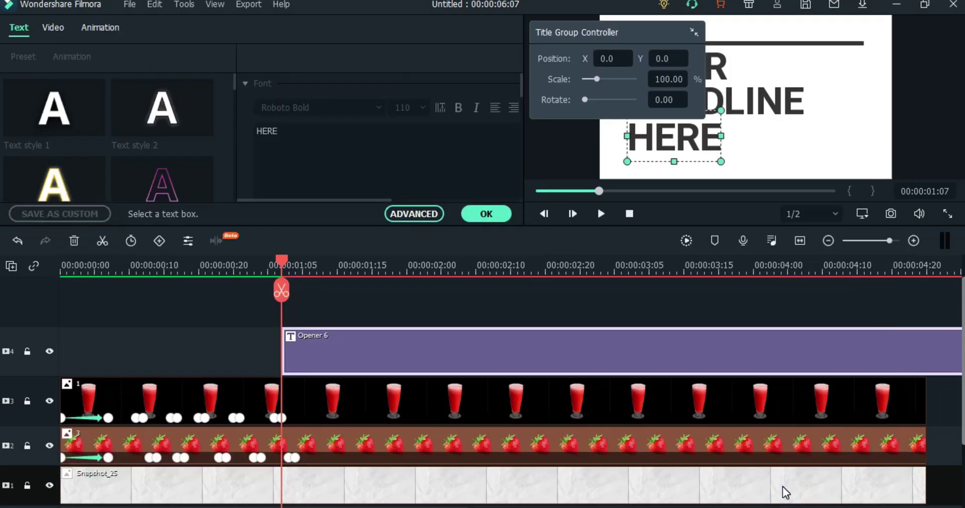
# Trim Opener 6 to end near 00:00:05:00, render the preview, and play it back.
pyautogui.click(799, 241)
pyautogui.moveTo(923, 345); pyautogui.dragTo(749, 370)
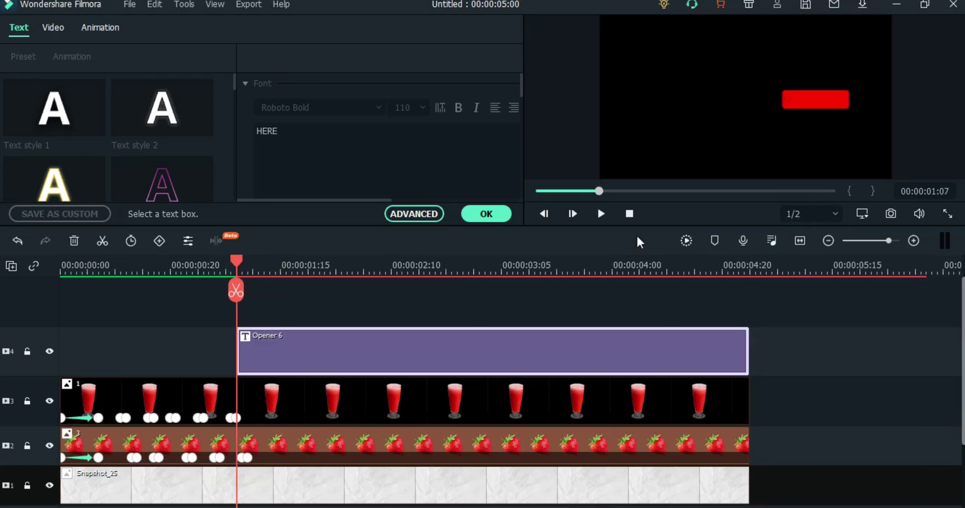
pyautogui.click(686, 241)
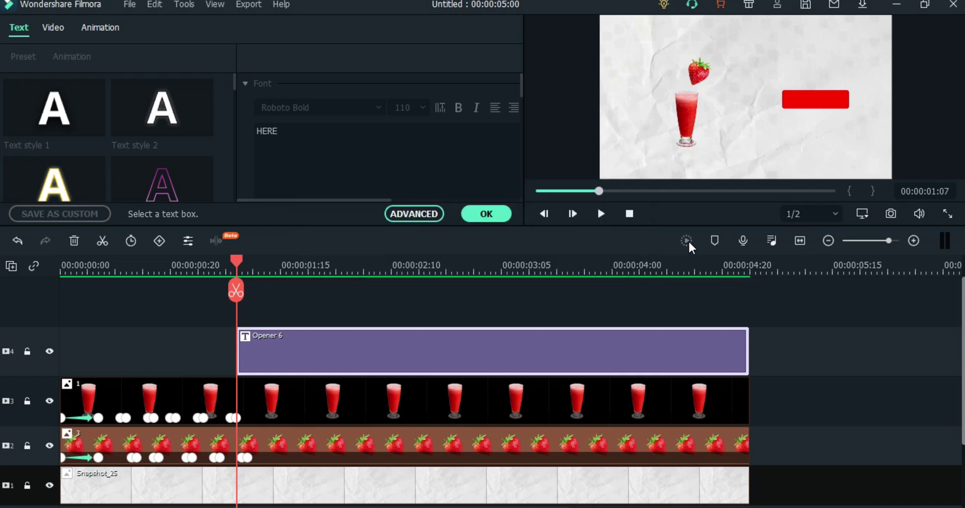
pyautogui.click(628, 215)
pyautogui.click(601, 214)
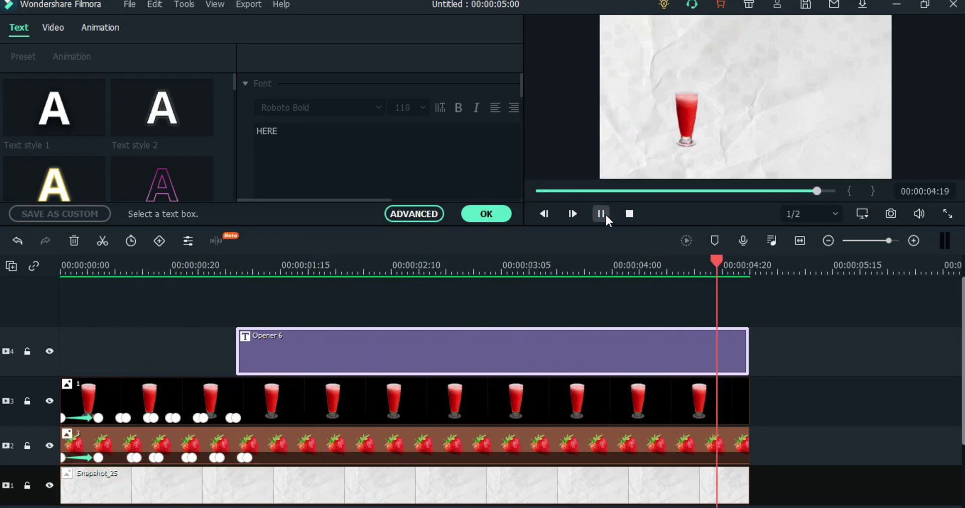
pyautogui.click(629, 215)
pyautogui.click(605, 215)
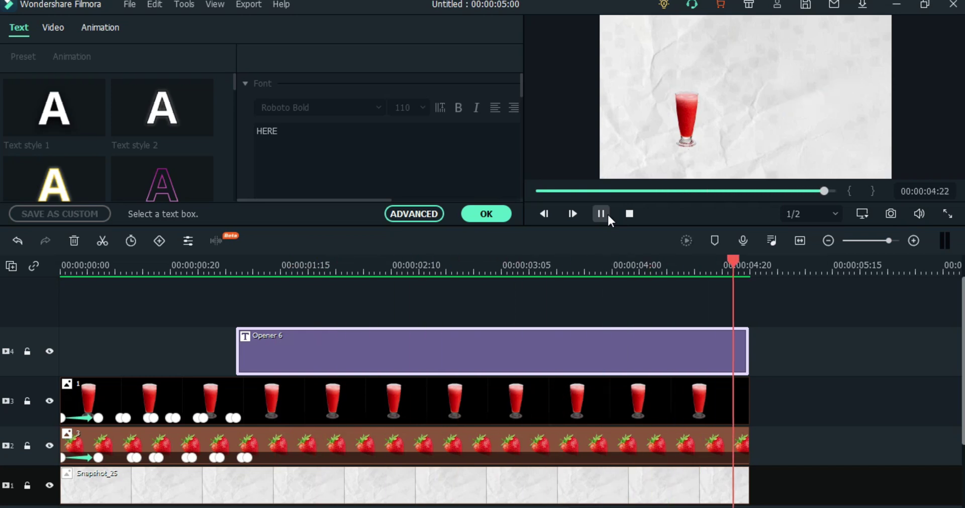
pyautogui.click(494, 214)
# Save the project as FG.
pyautogui.hotkey('ctrl', 's')
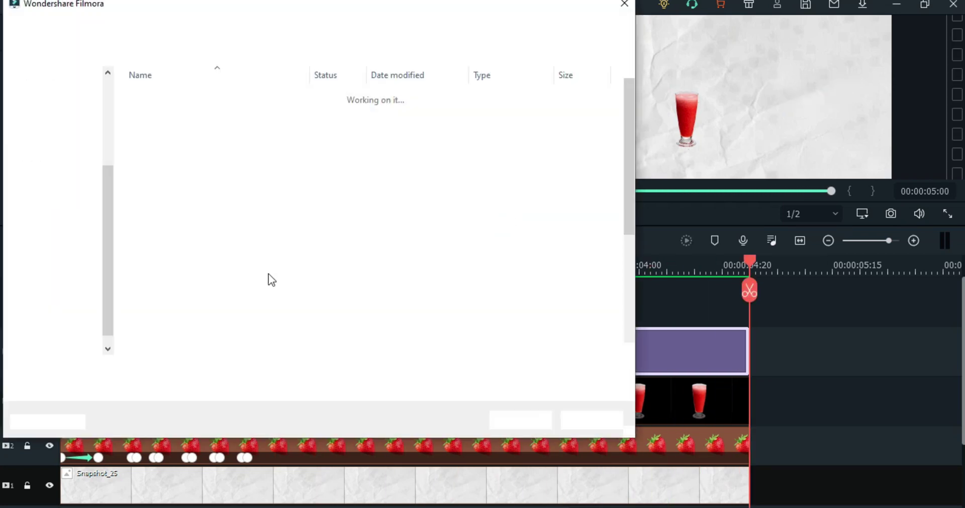
pyautogui.write('FS')
pyautogui.click(520, 421)
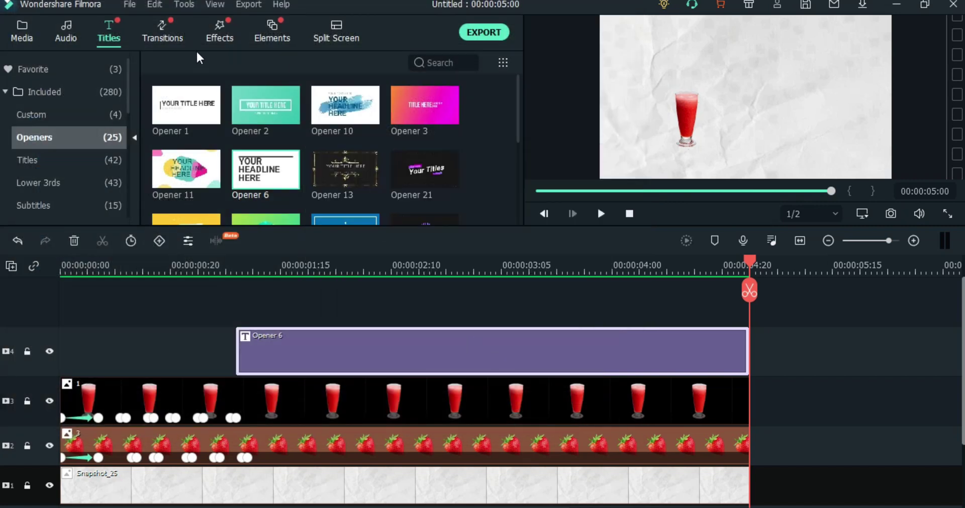
# Reopen the recent motion graphic.wfp project and accept restoring its automatic backup.
pyautogui.click(130, 5)
pyautogui.moveTo(161, 58)
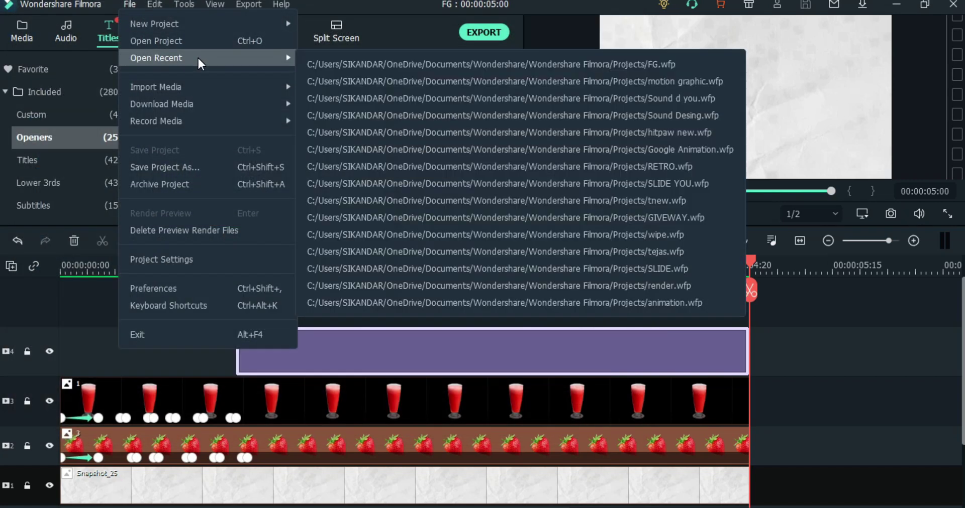
pyautogui.click(412, 85)
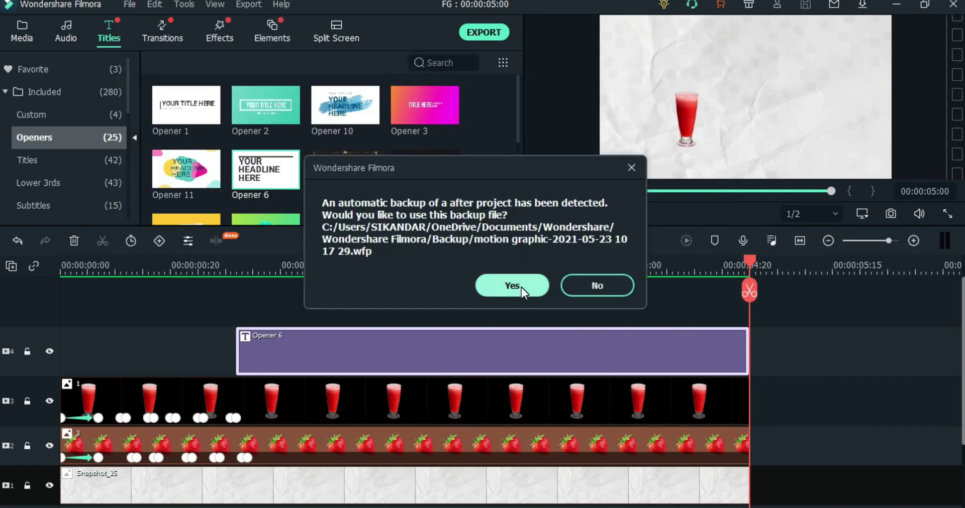
pyautogui.click(520, 289)
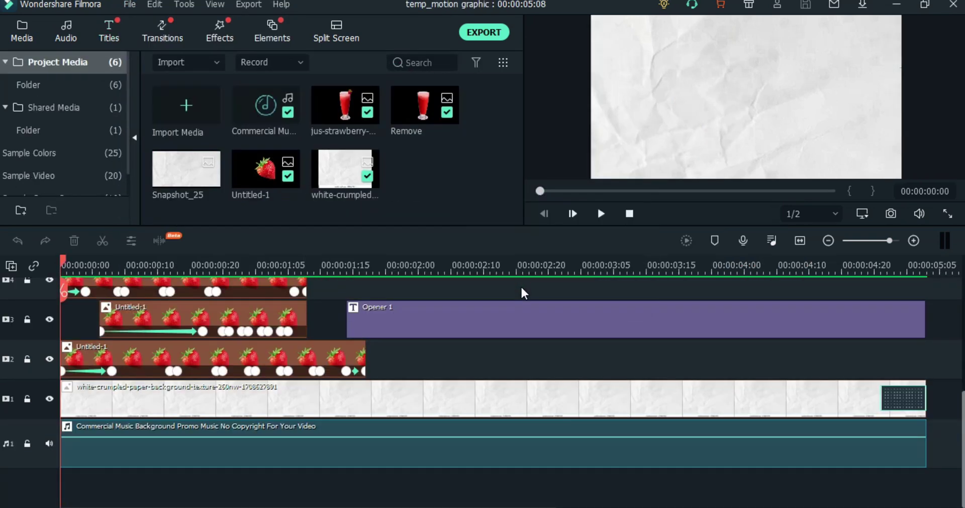
pyautogui.scroll(3, 508, 333)
pyautogui.moveTo(500, 230); pyautogui.dragTo(500, 159)
pyautogui.click(263, 378)
pyautogui.click(264, 306)
pyautogui.moveTo(76, 216); pyautogui.dragTo(320, 240)
pyautogui.scroll(2, 319, 240)
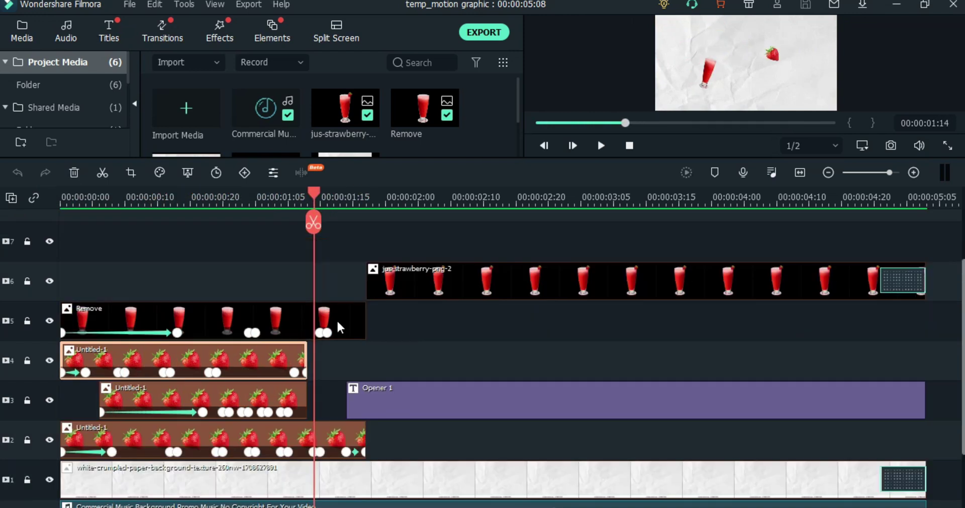
pyautogui.click(327, 322)
pyautogui.moveTo(331, 199); pyautogui.dragTo(397, 222)
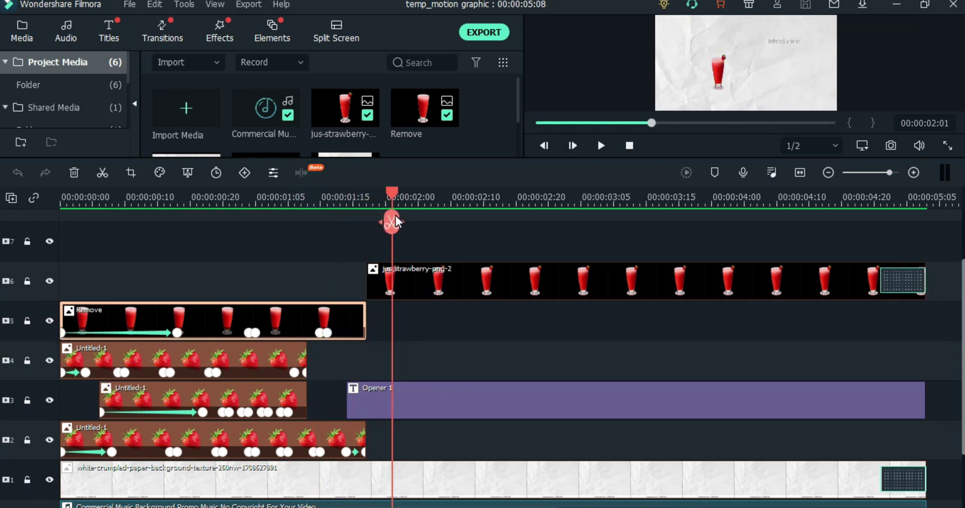
pyautogui.moveTo(631, 158); pyautogui.dragTo(631, 271)
pyautogui.moveTo(392, 308); pyautogui.dragTo(370, 308)
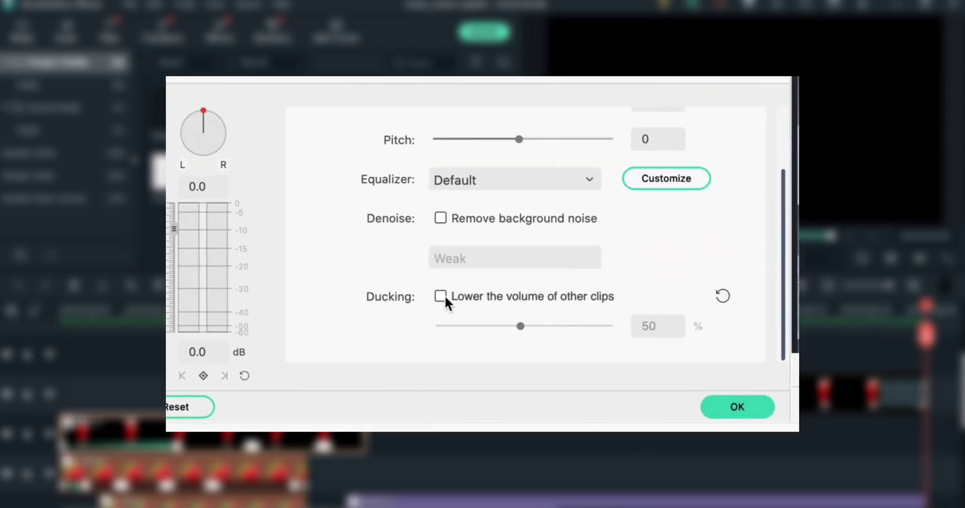
pyautogui.click(441, 297)
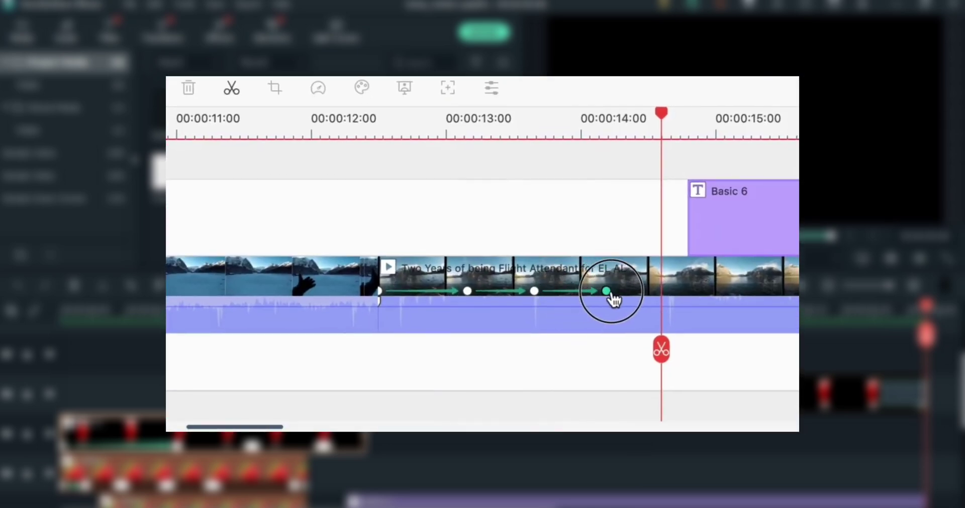